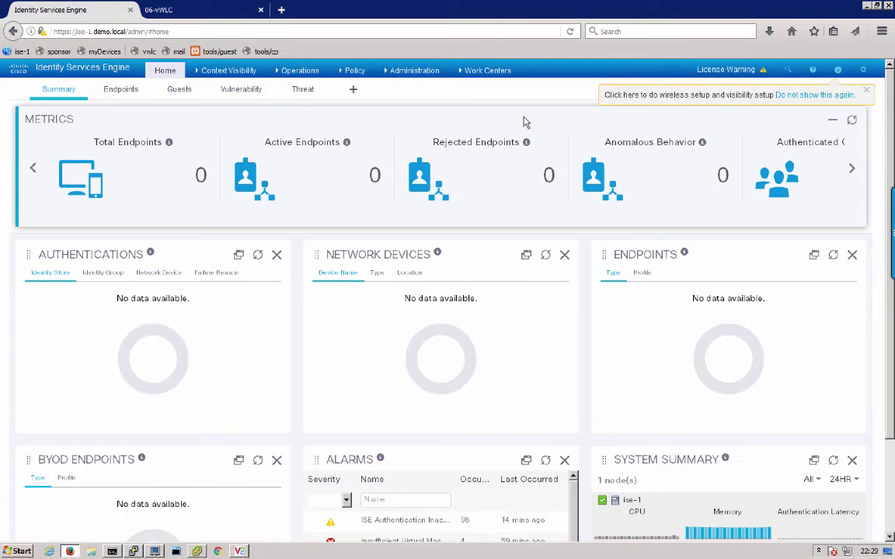
Step: Launch the Wireless Setup (BETA) wizard and expand the Guest Access card into its setup options
click(837, 72)
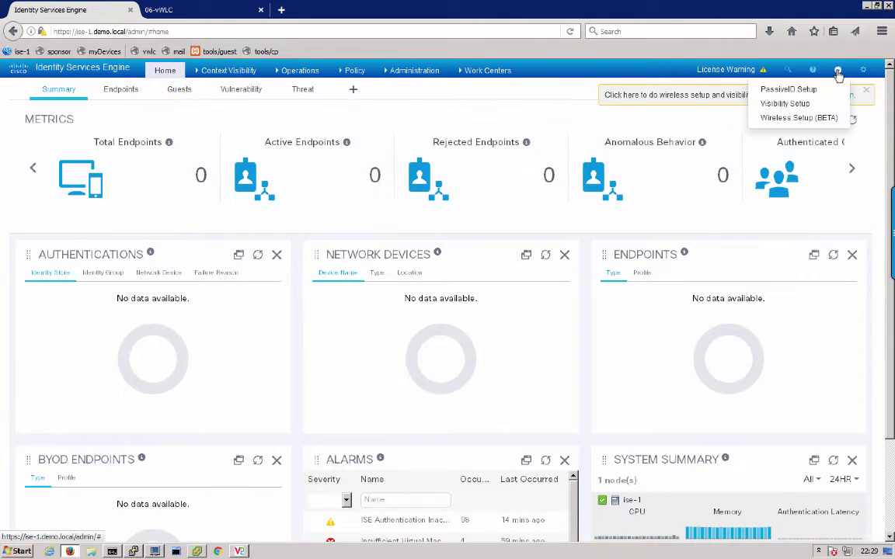
click(831, 122)
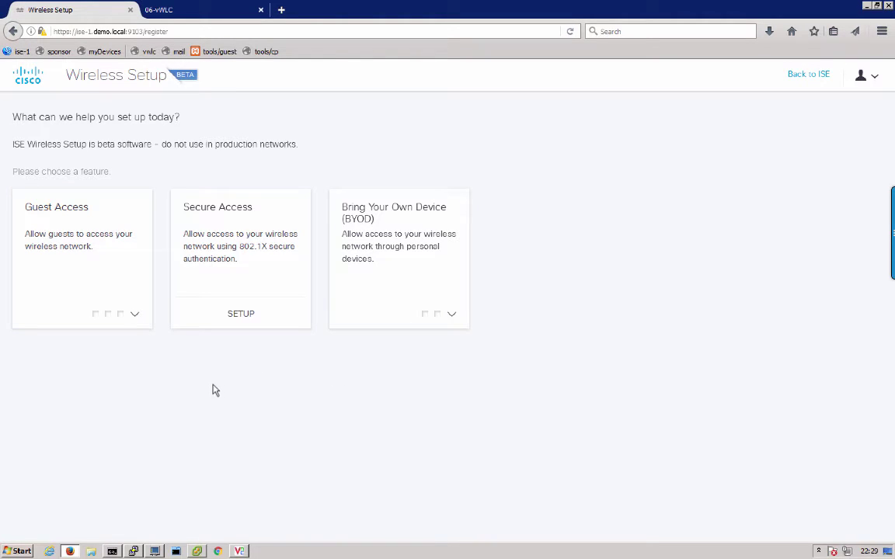
click(135, 315)
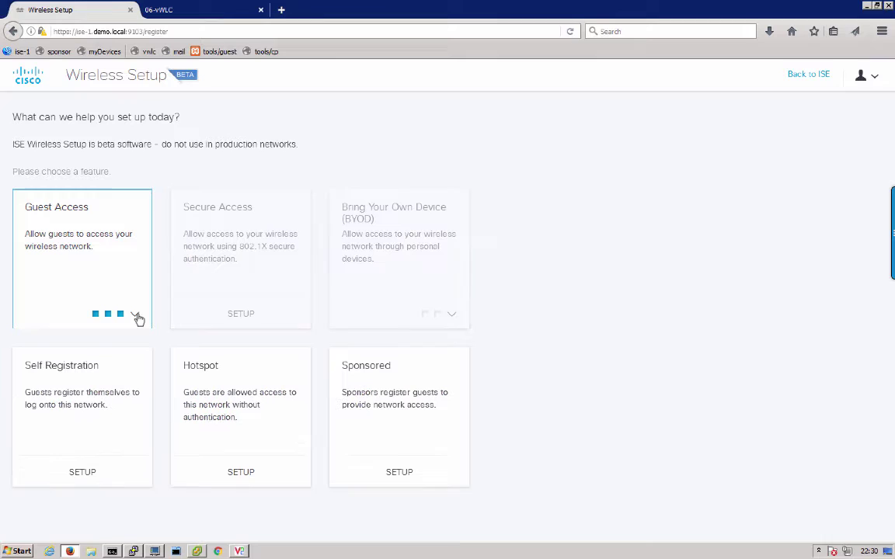
Step: Start Self Registration setup and enter WLC IP 10.1.100.41 with the controller username, password and shared secret
click(93, 473)
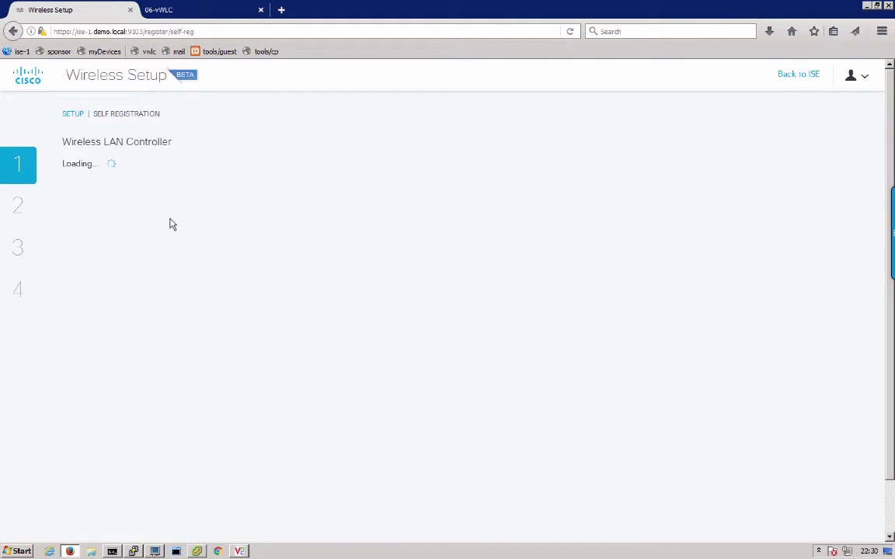
click(122, 208)
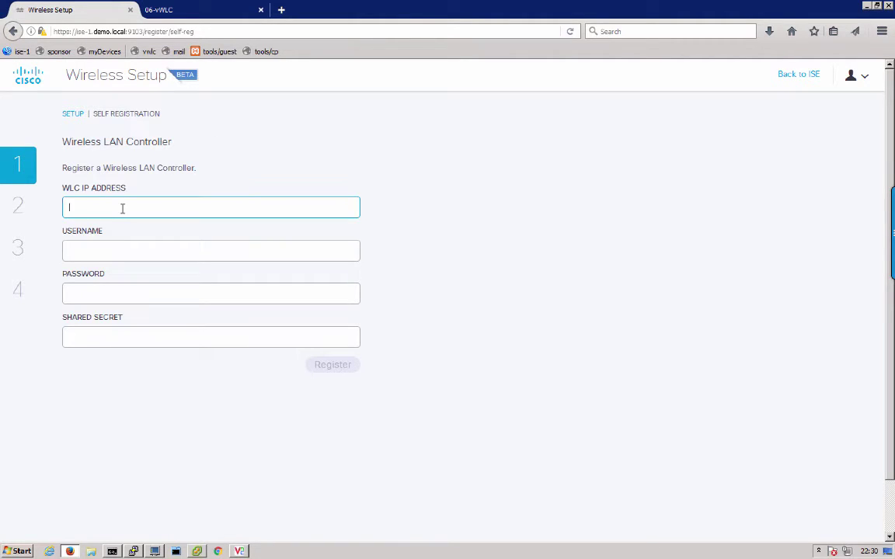
text(10.1.100.41)
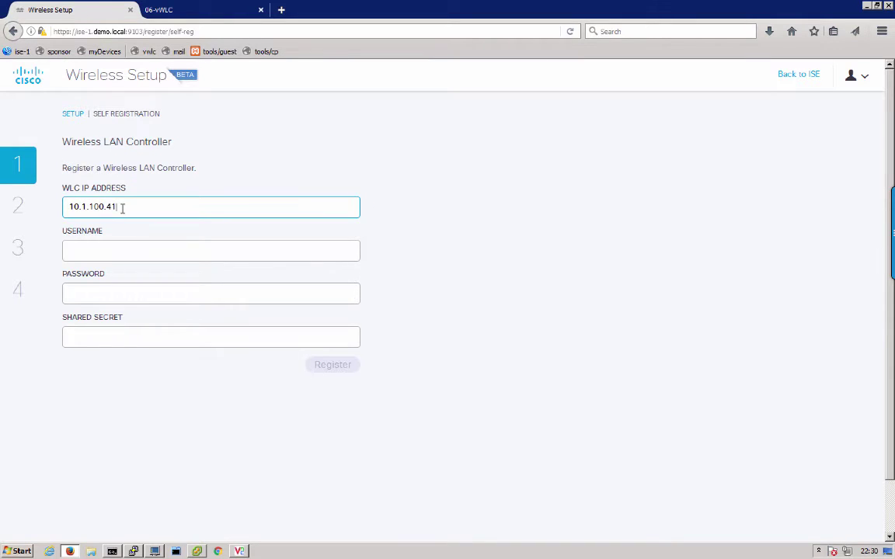
key(Tab)
text(admin)
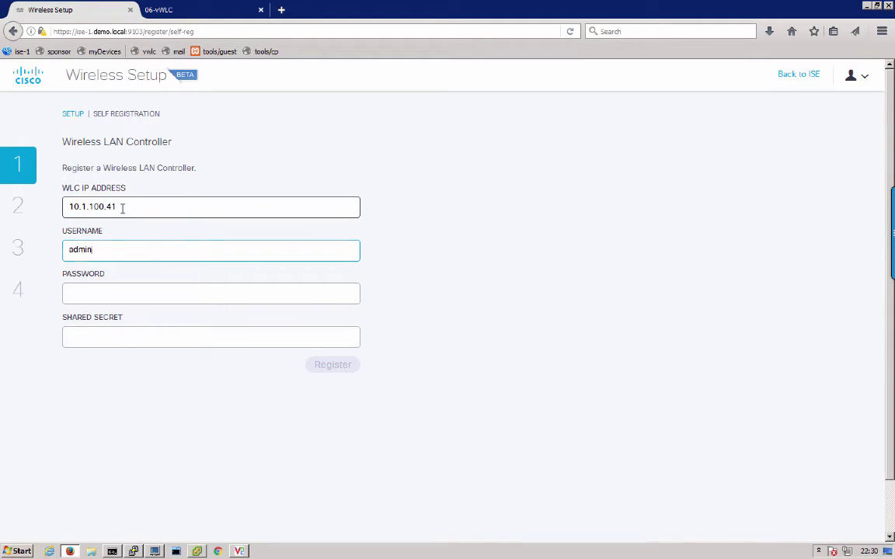
key(Tab)
text(cisco123!)
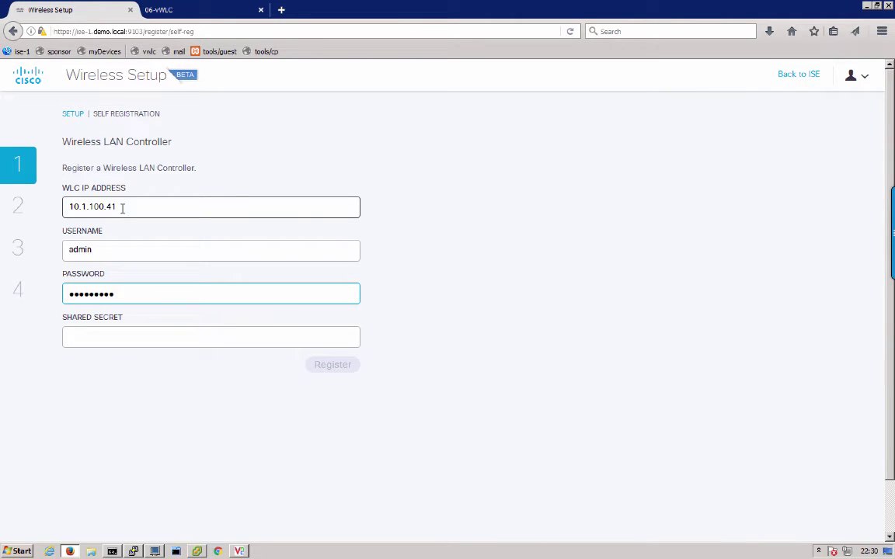
click(95, 343)
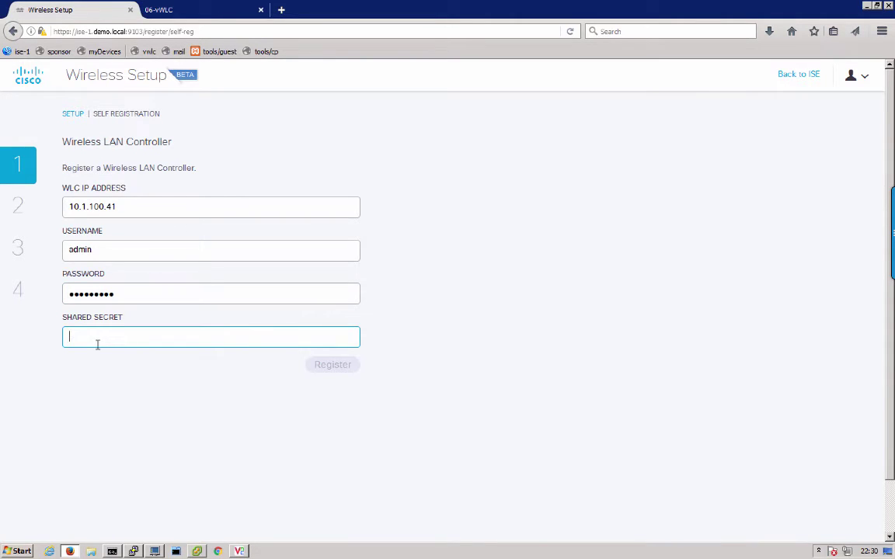
text(cisco123!)
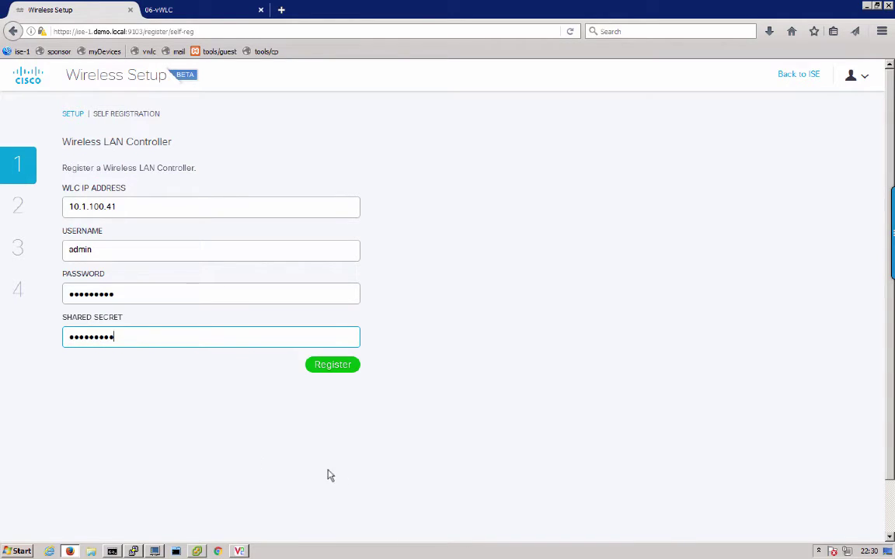
Step: Register the 10.1.100.41 controller and commit it, applying changes to the controller and ISE
click(359, 455)
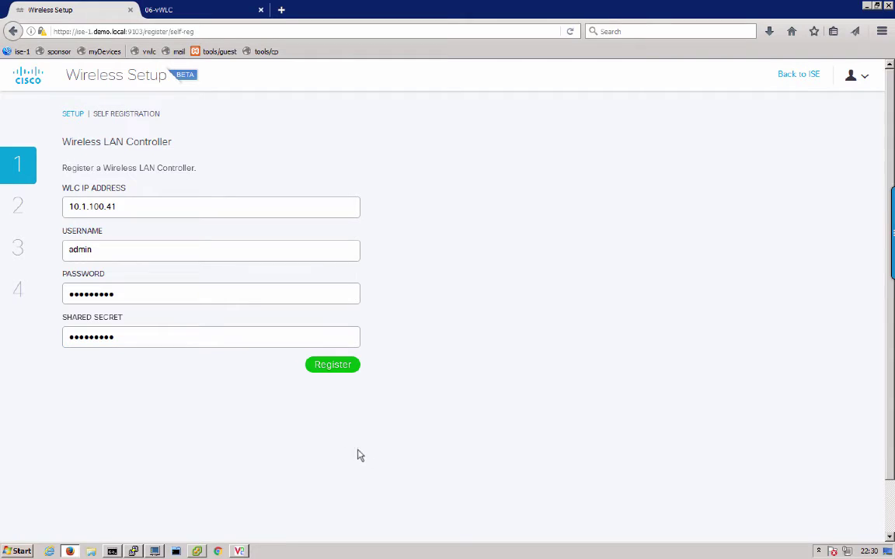
click(329, 366)
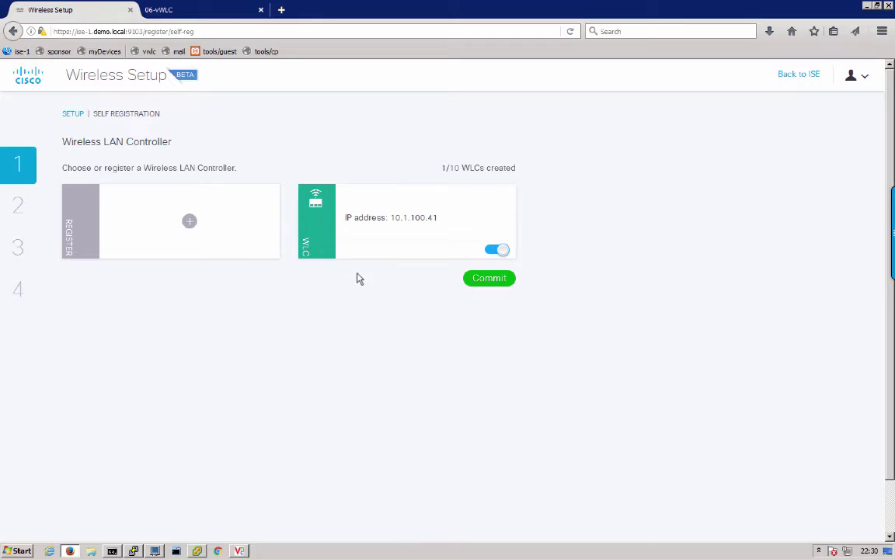
click(486, 281)
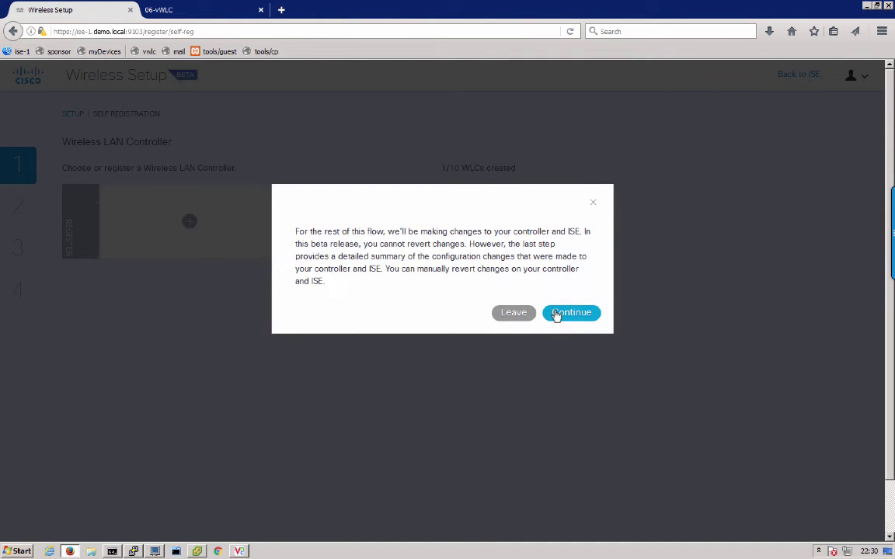
click(556, 314)
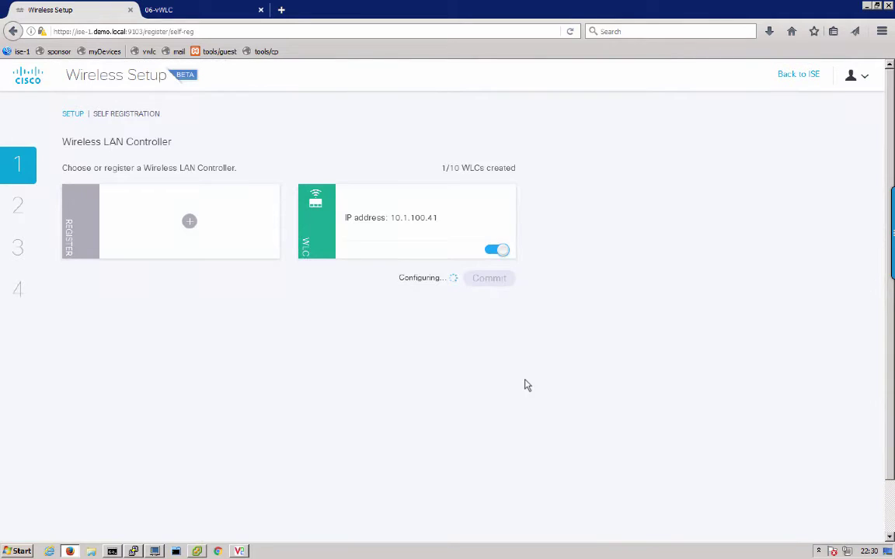
click(159, 208)
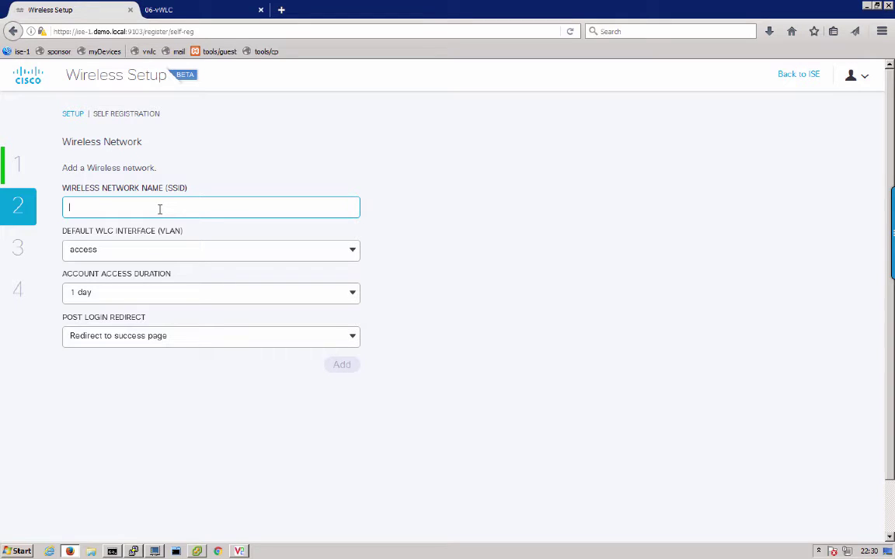
Step: Add a selfreg SSID on the guest VLAN interface and commit it
text(sel)
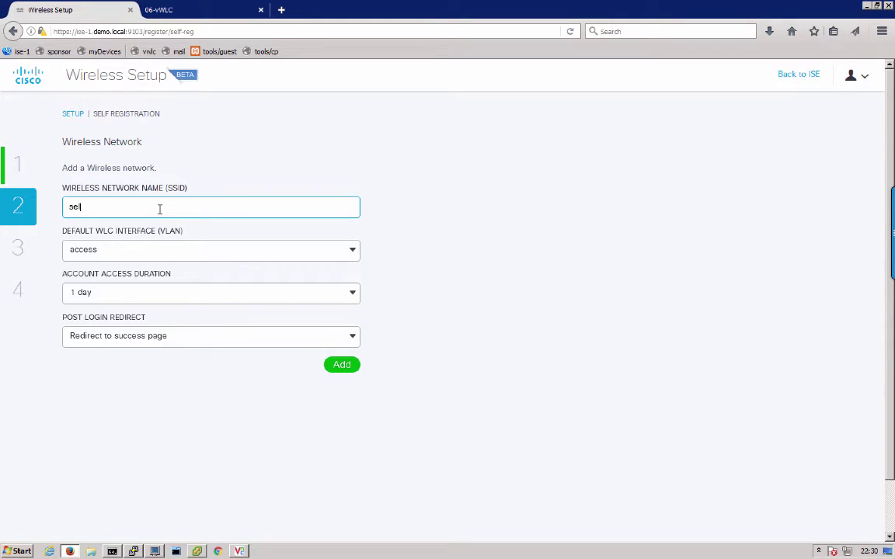
text(freg)
click(143, 257)
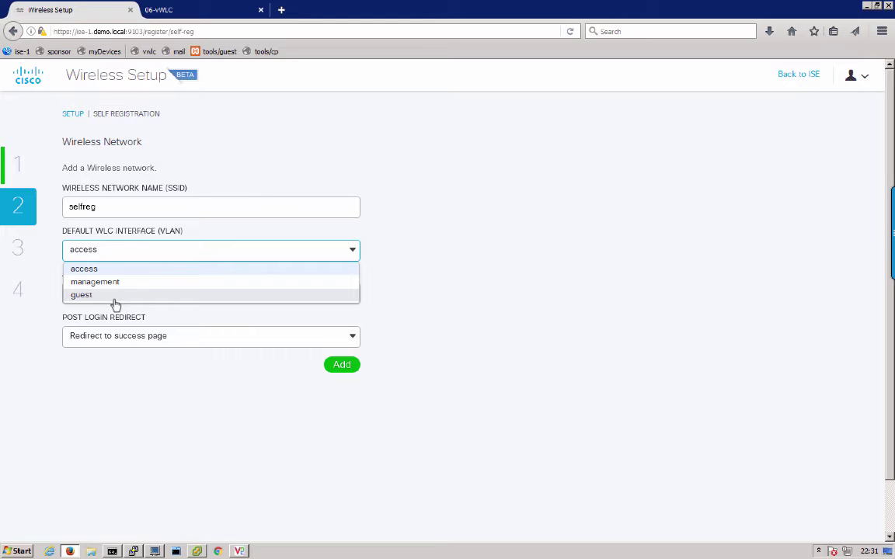
click(115, 299)
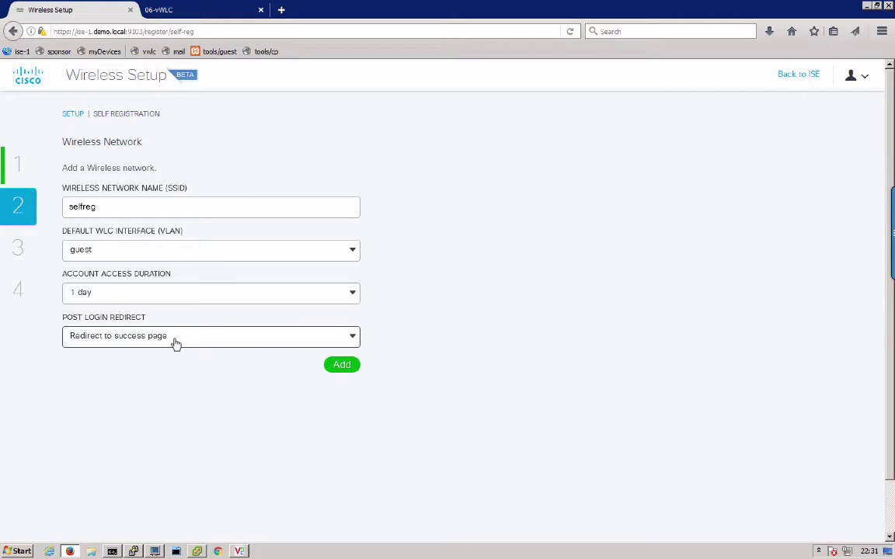
click(342, 370)
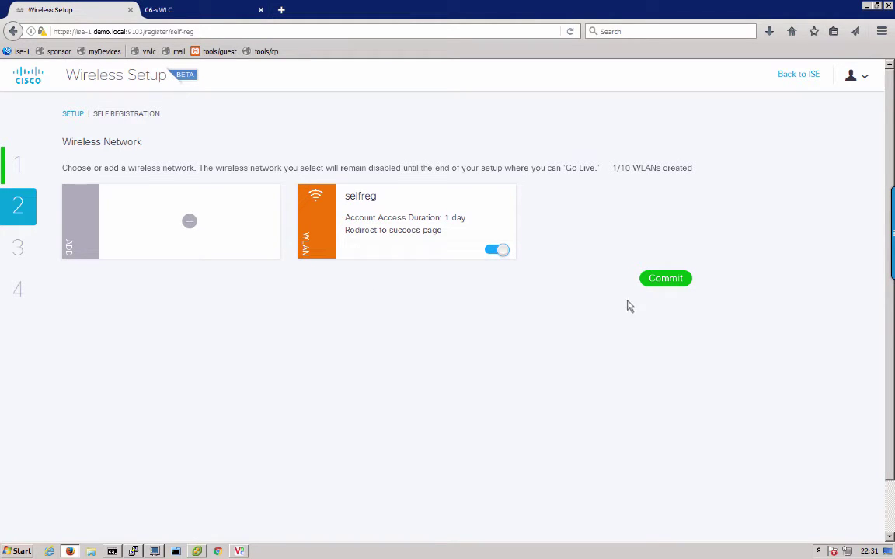
click(662, 279)
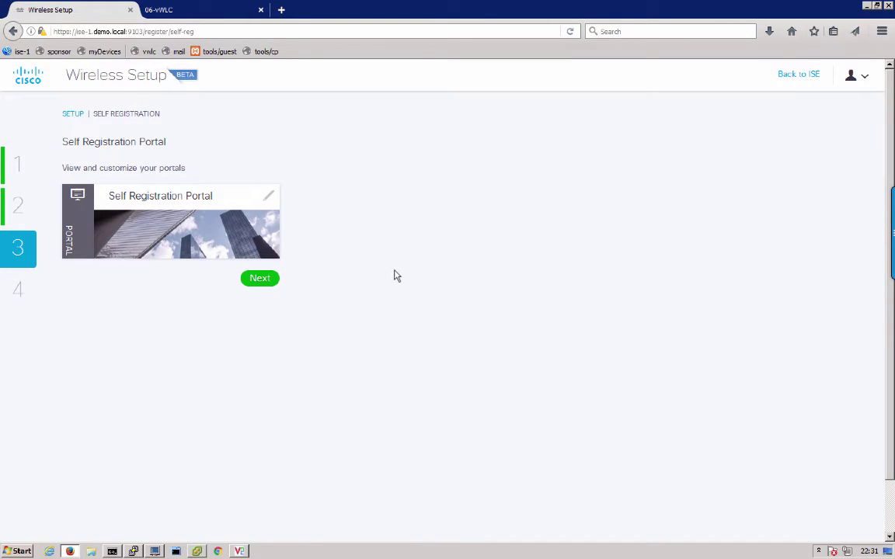
Step: Open the Self Registration Portal editor and add a Sign In heading and welcome paragraph
click(269, 200)
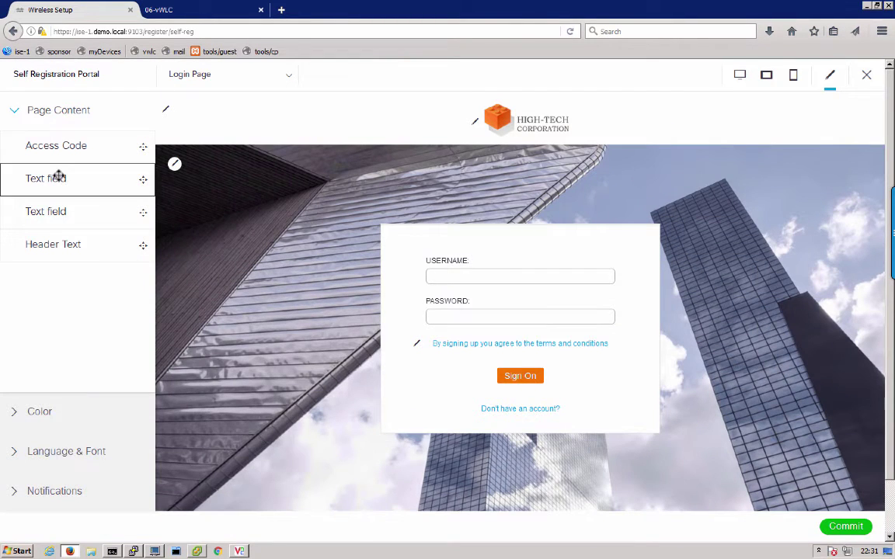
drag(59, 176, 402, 243)
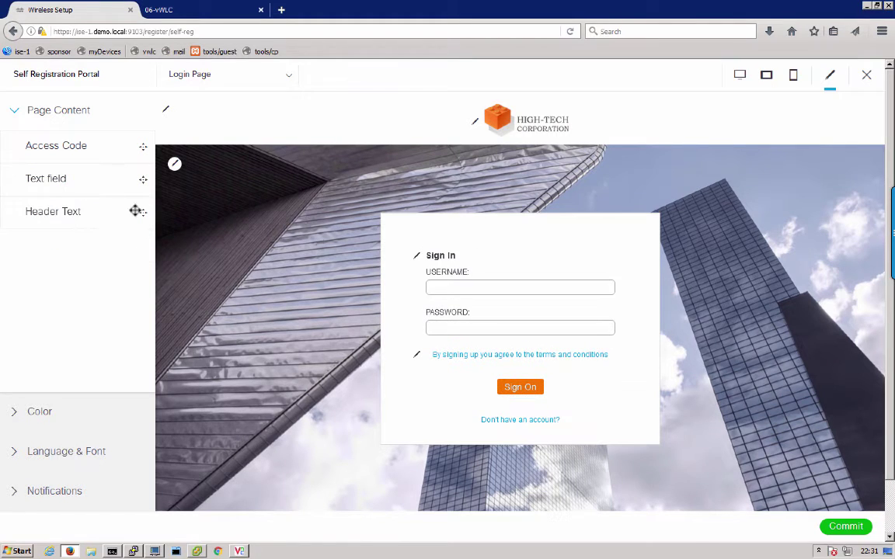
drag(71, 179, 440, 265)
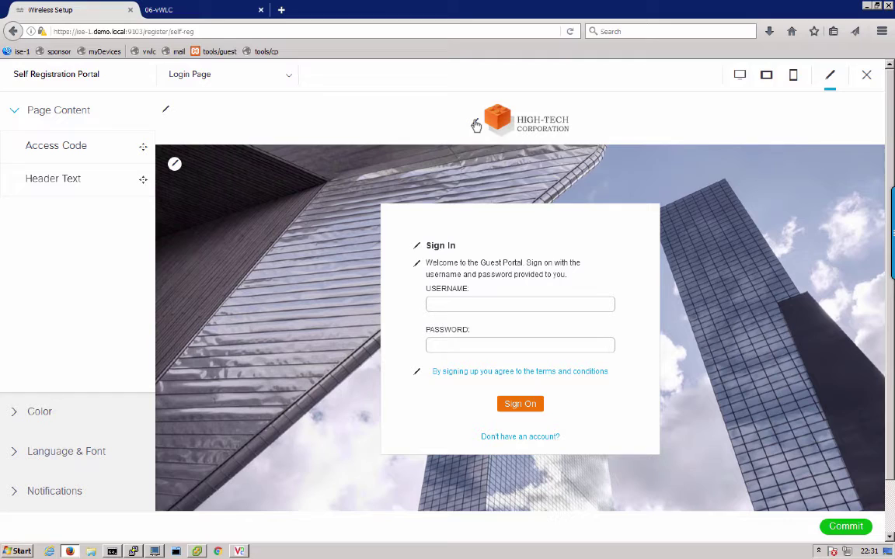
Step: Review the logo, header logo and background image upload options, then show the credential Notifications settings
click(475, 125)
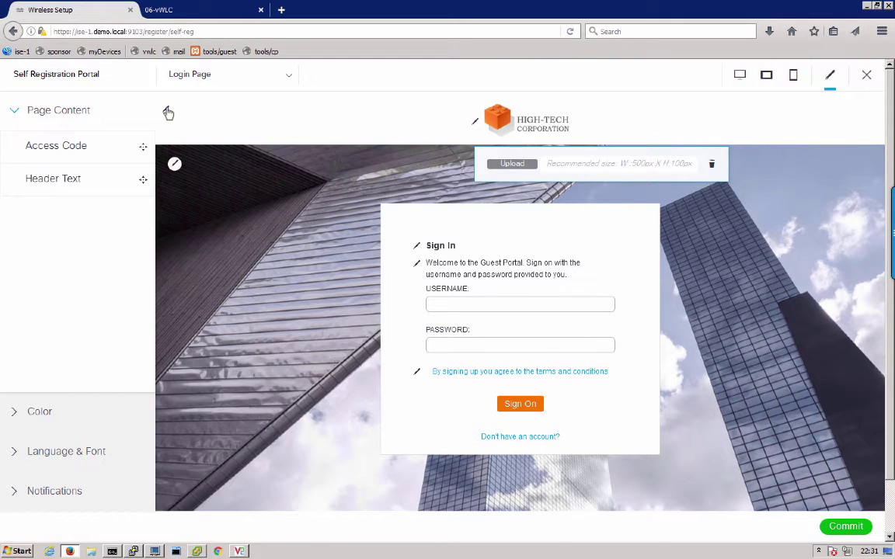
click(303, 122)
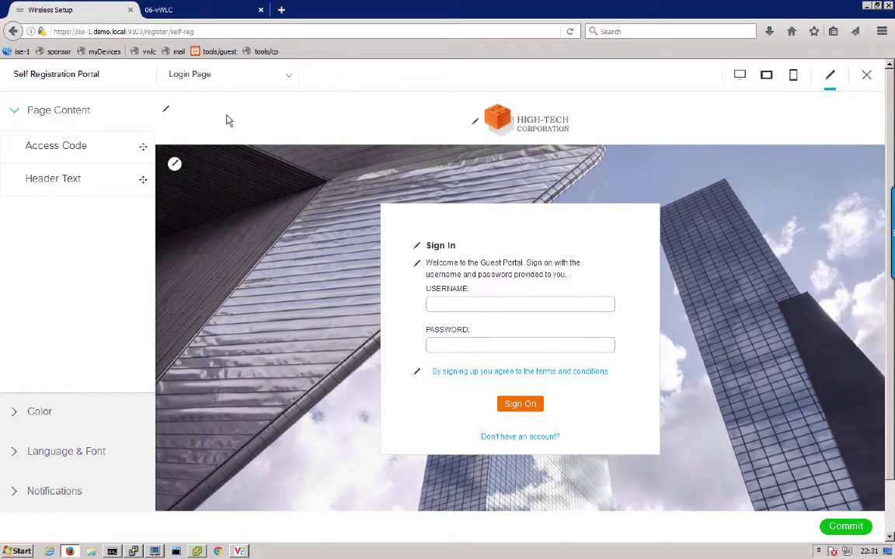
click(168, 112)
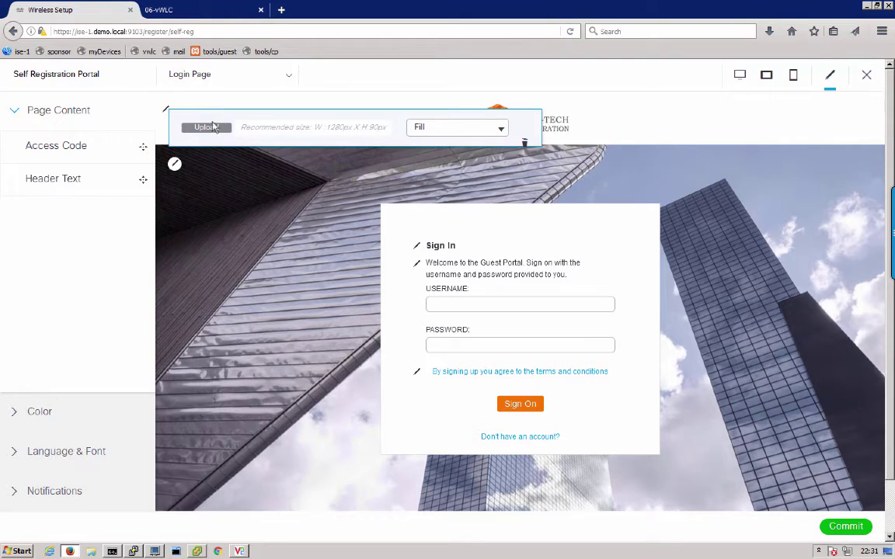
click(289, 174)
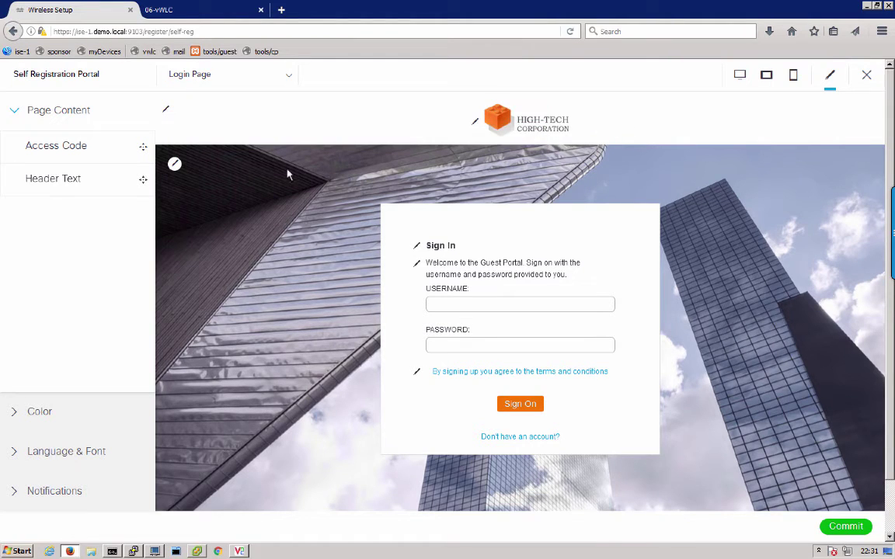
click(175, 164)
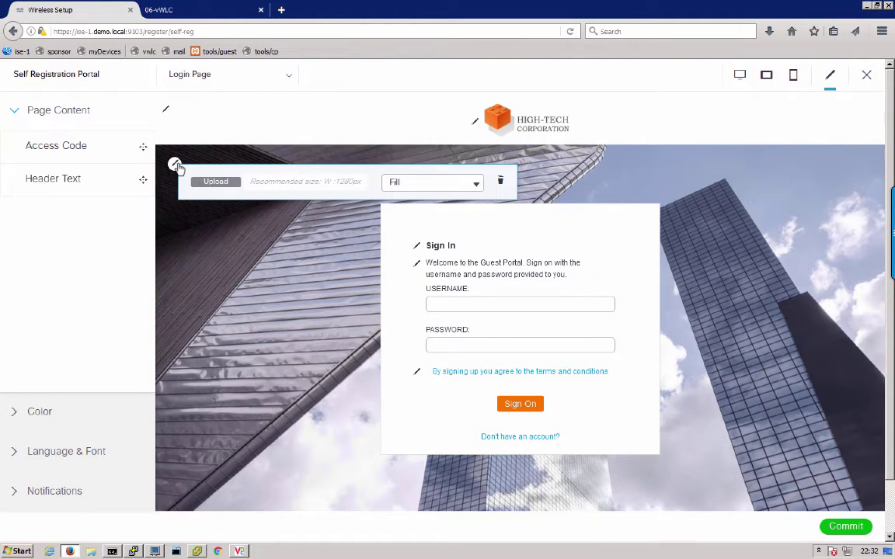
click(103, 237)
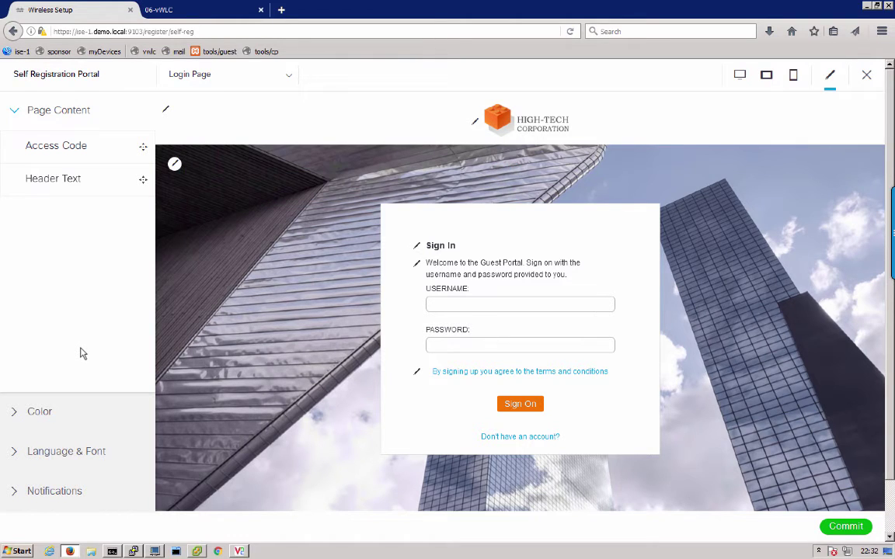
click(65, 490)
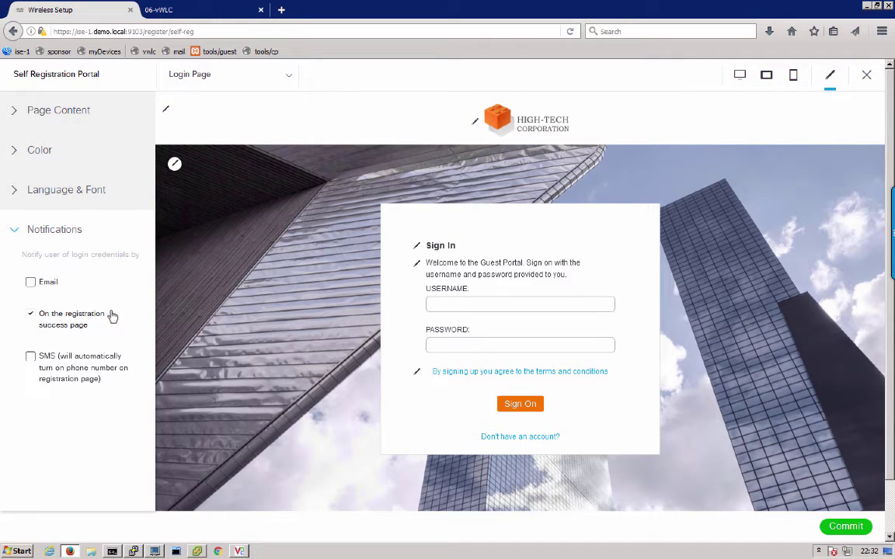
Step: Preview the Registration Page's Create Account content fields, then commit the portal customisation
click(15, 232)
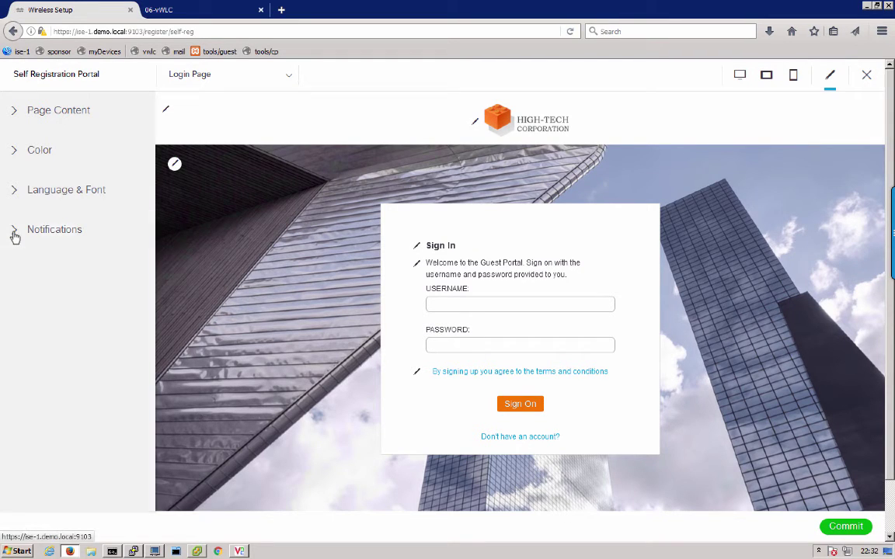
click(67, 193)
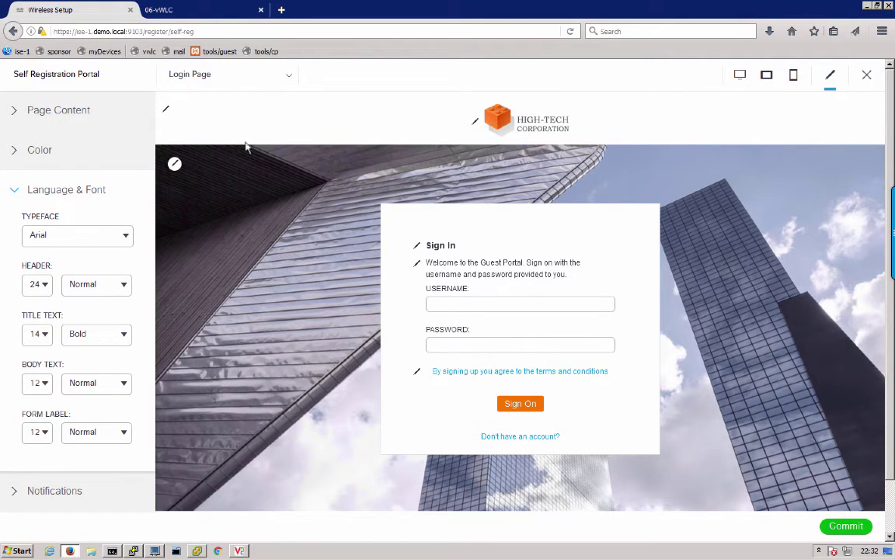
click(289, 82)
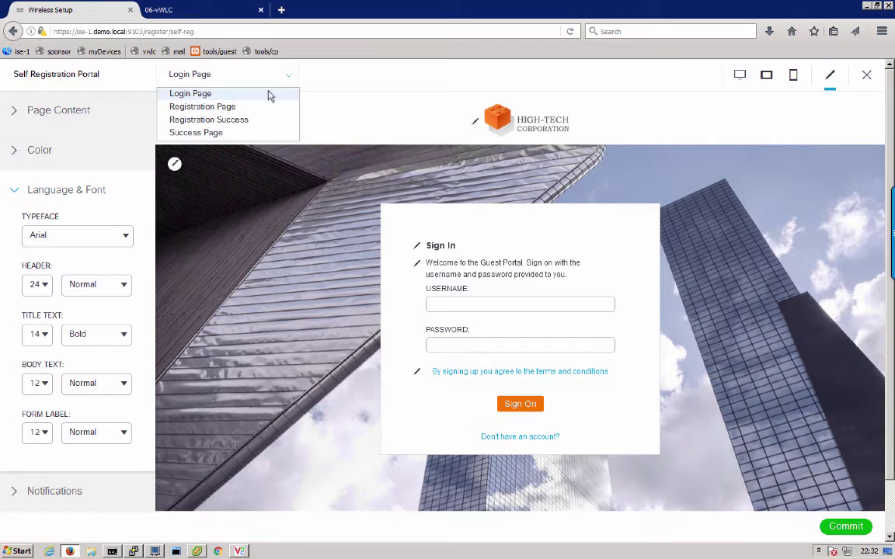
click(228, 109)
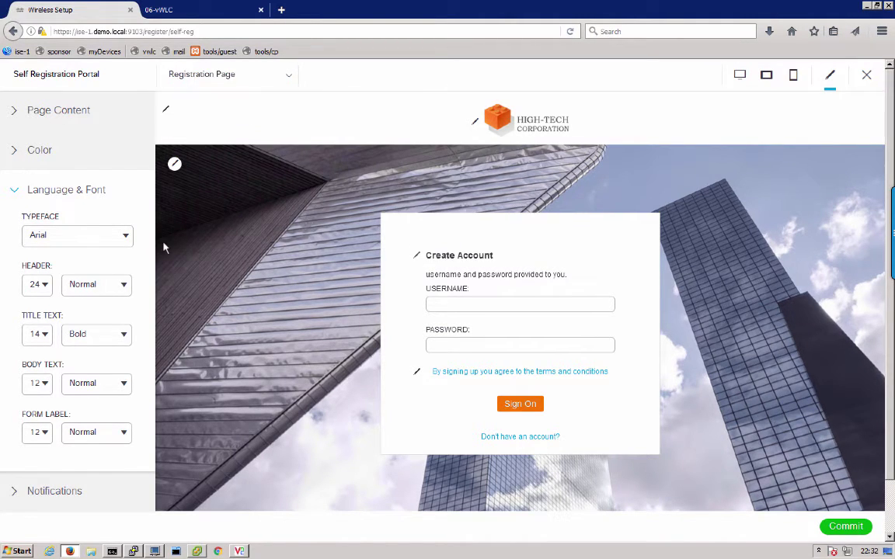
click(14, 191)
click(16, 111)
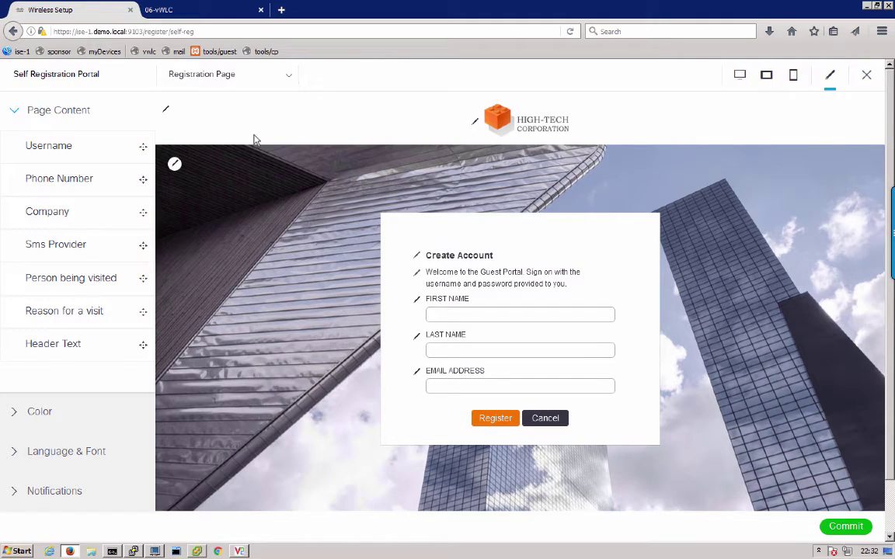
click(290, 78)
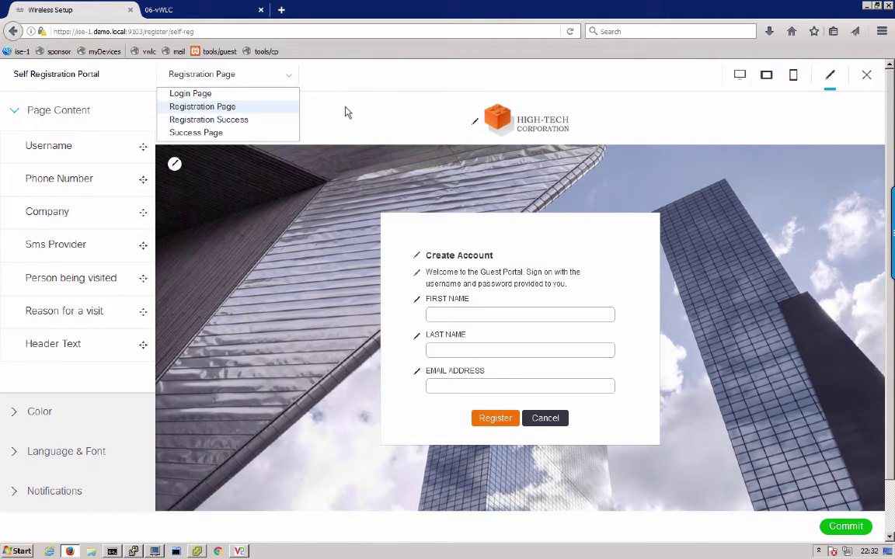
click(761, 264)
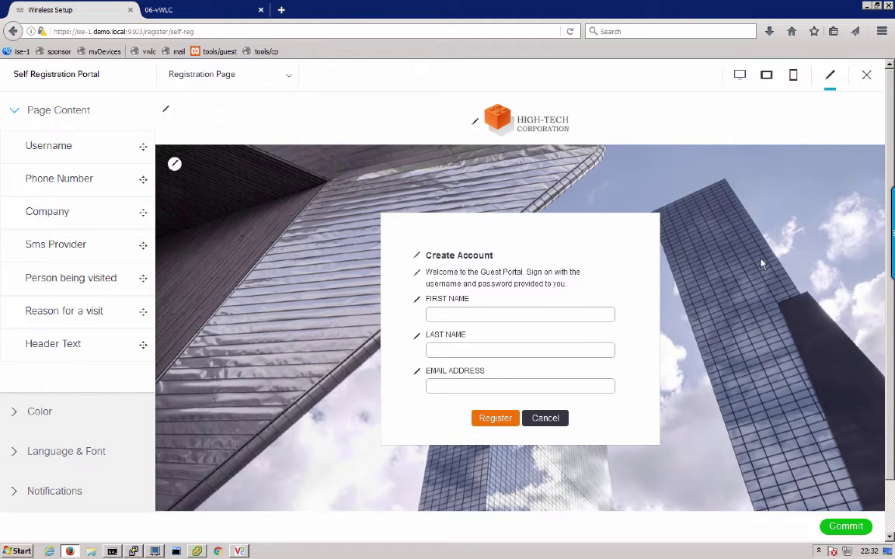
click(835, 527)
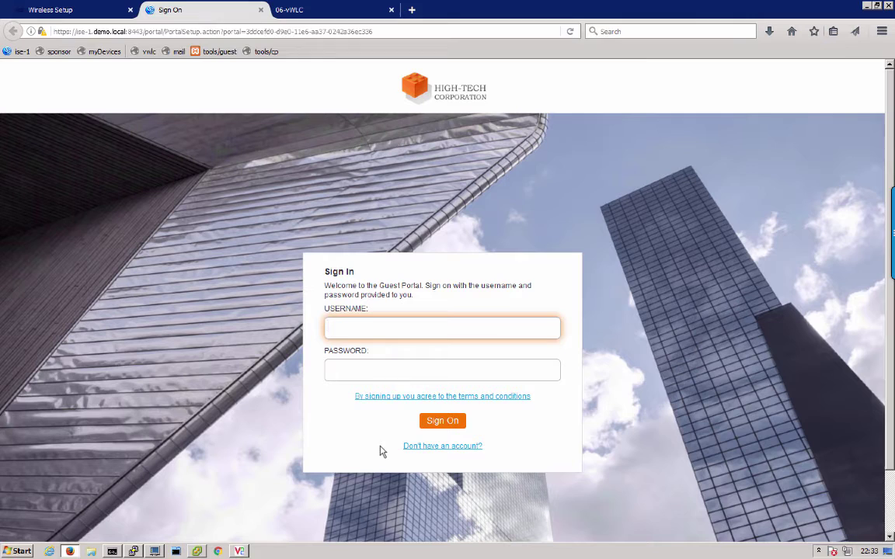
Step: Close the Sign On portal test tab after reviewing it
click(261, 9)
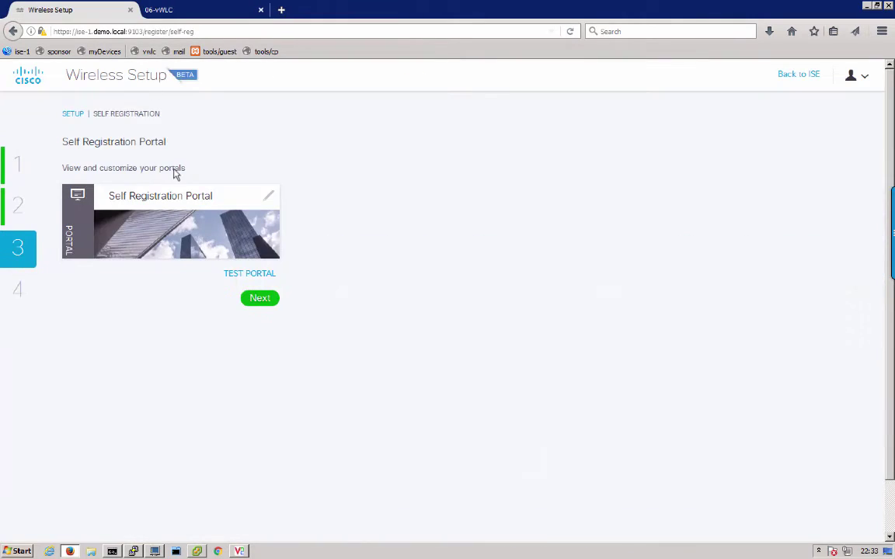
Step: Advance to You're All Set and put the selfreg guest self-registration setup live
click(251, 298)
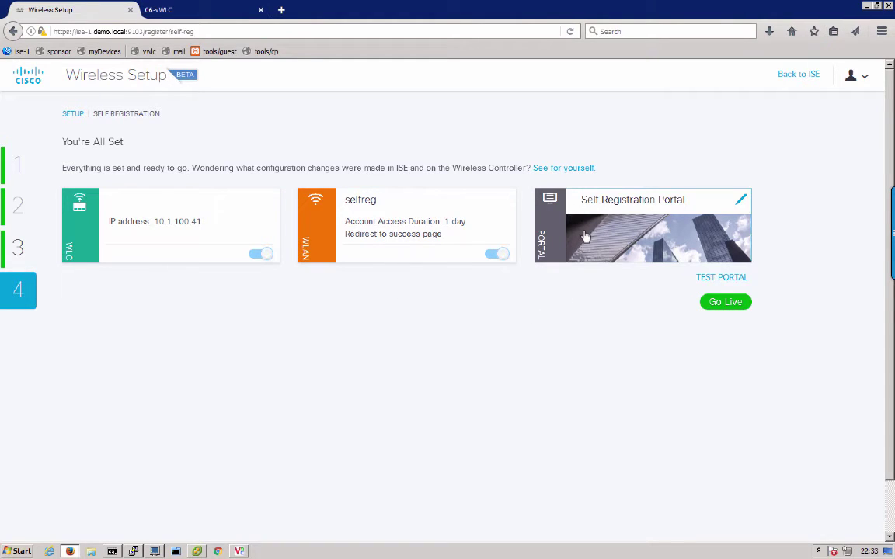
click(728, 305)
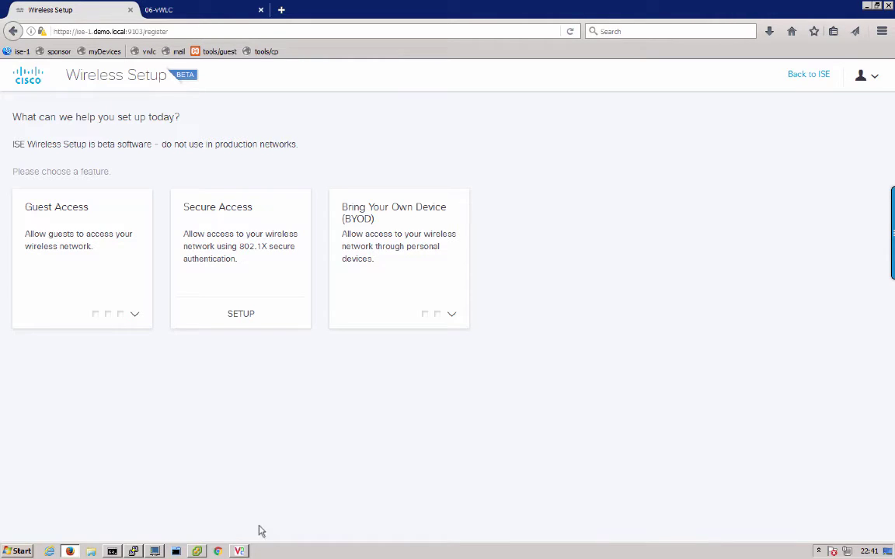
Step: On the iPod in VNC Viewer, join the selfreg Wi-Fi and browse to cisco.com in Safari
click(239, 551)
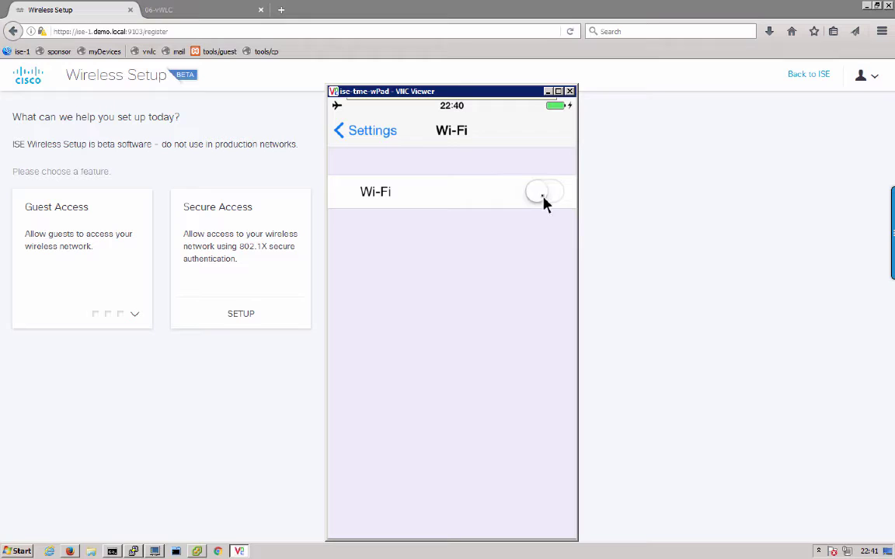
click(543, 200)
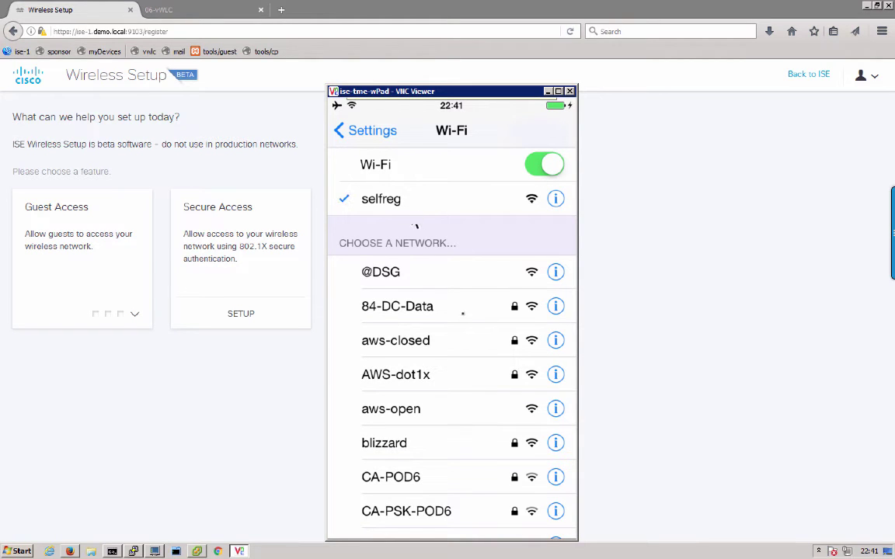
right_click(464, 326)
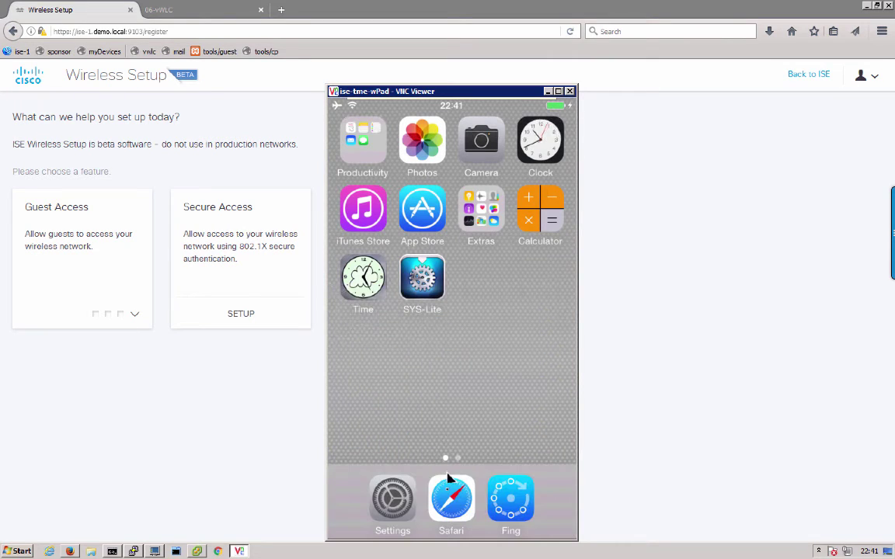
click(450, 500)
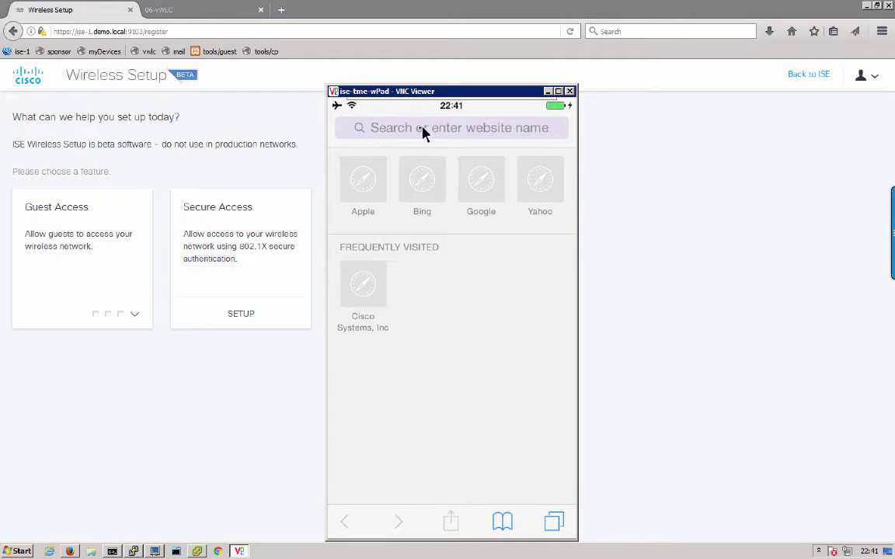
click(423, 131)
text(cisco.com)
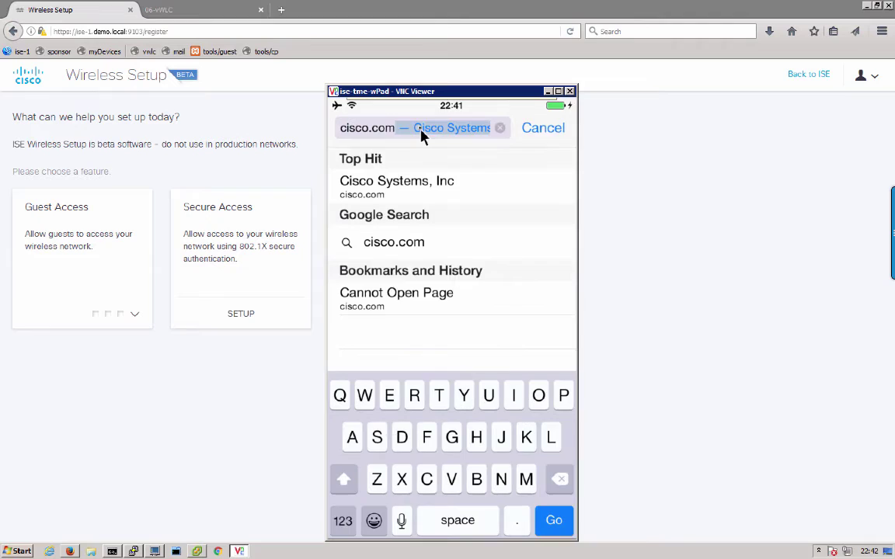
key(Return)
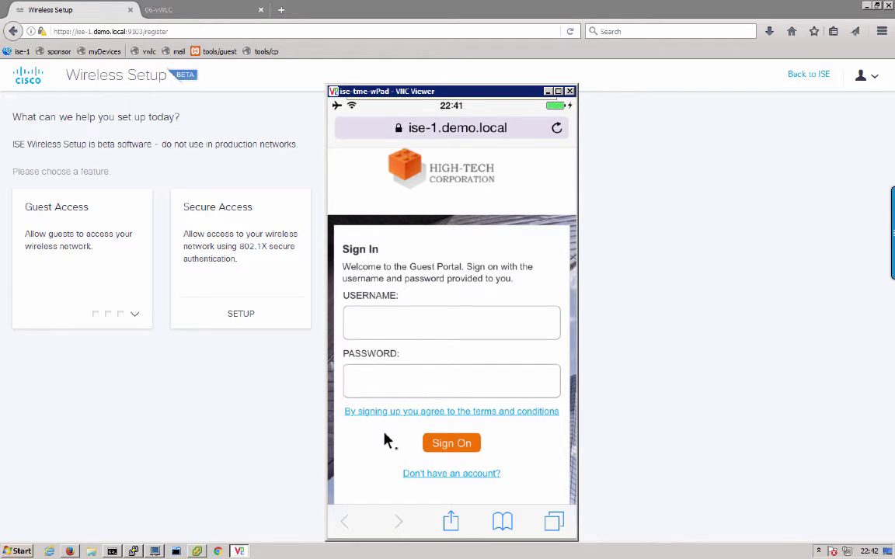
Step: Fill the guest's first name, last name and email address on the portal form and register
click(433, 476)
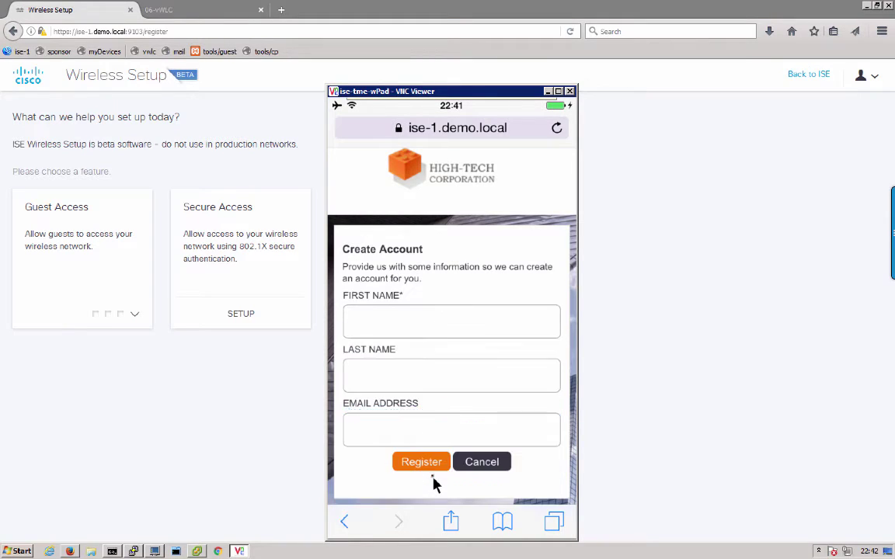
click(392, 333)
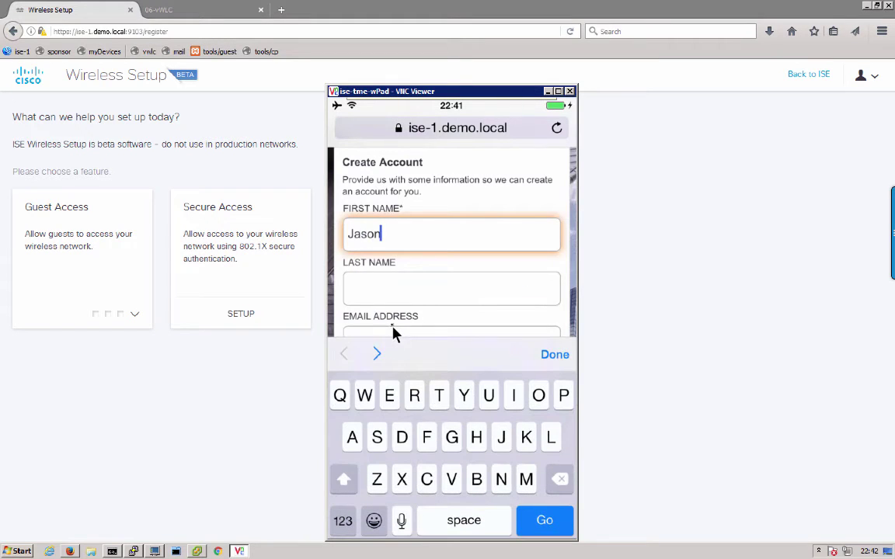
key(Tab)
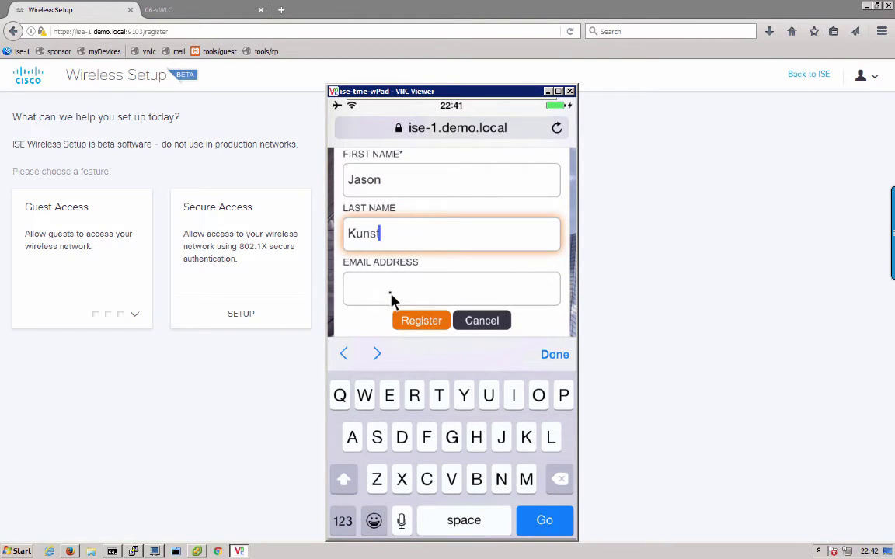
key(Tab)
text(kunst)
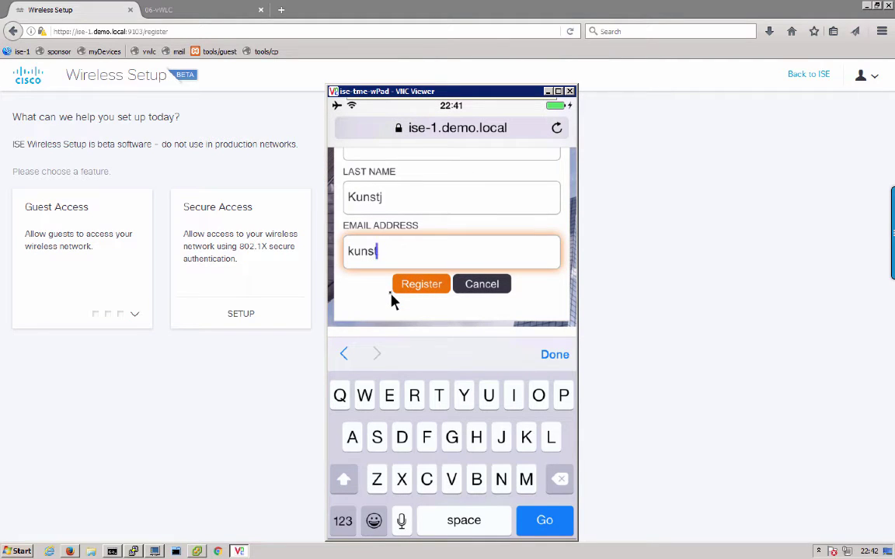
key(BackSpace)
key(BackSpace)
key(BackSpace)
key(BackSpace)
key(BackSpace)
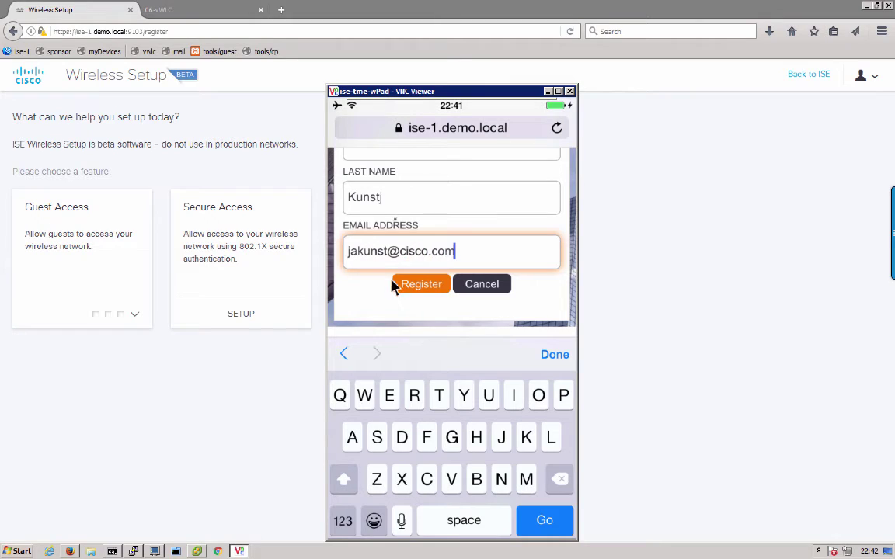
click(403, 210)
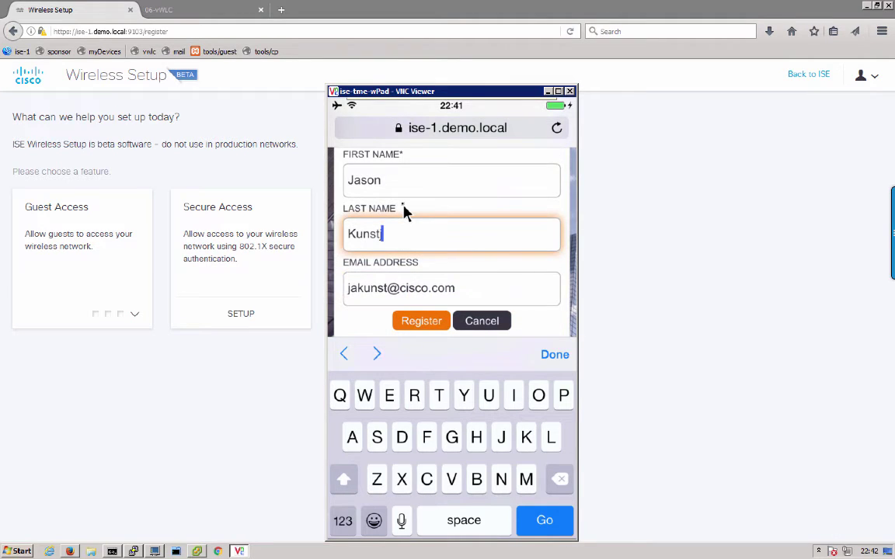
click(419, 322)
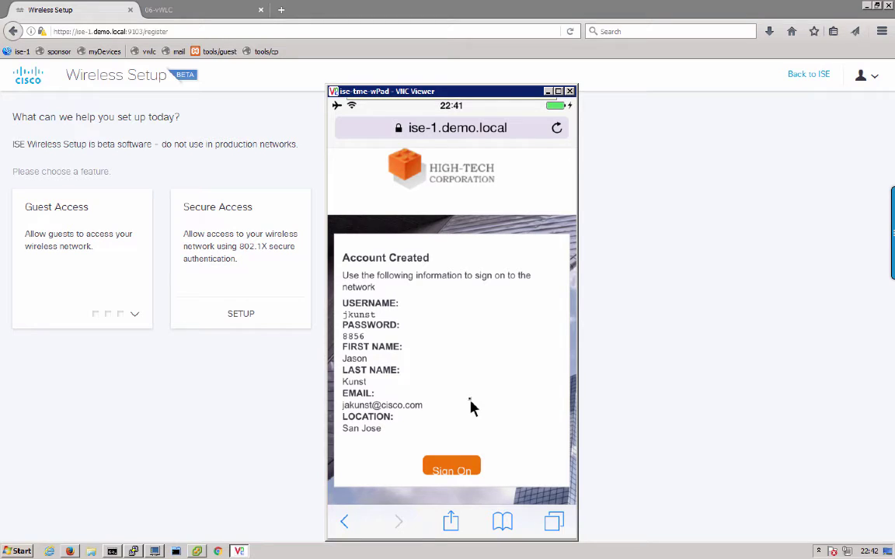
Step: Sign on as the new guest, accept the AUP, load cisco.com, then return to Wireless Setup
click(450, 470)
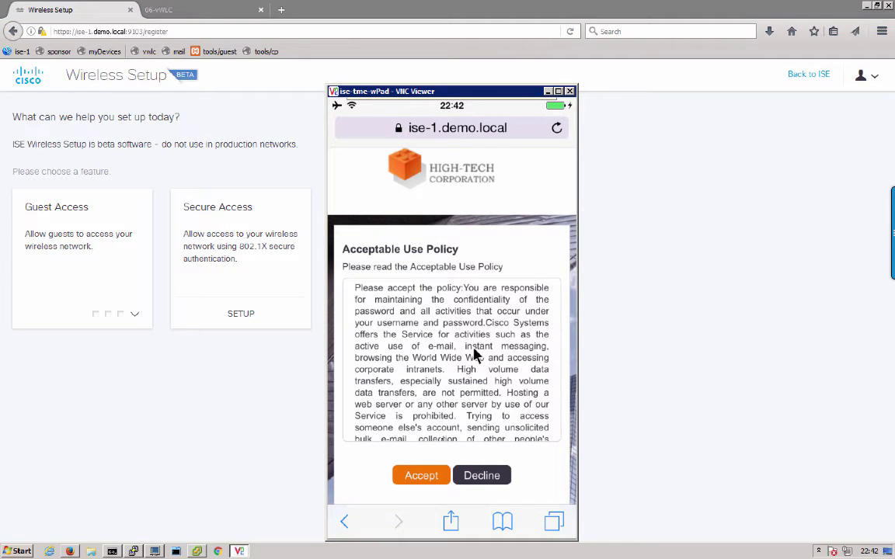
click(421, 475)
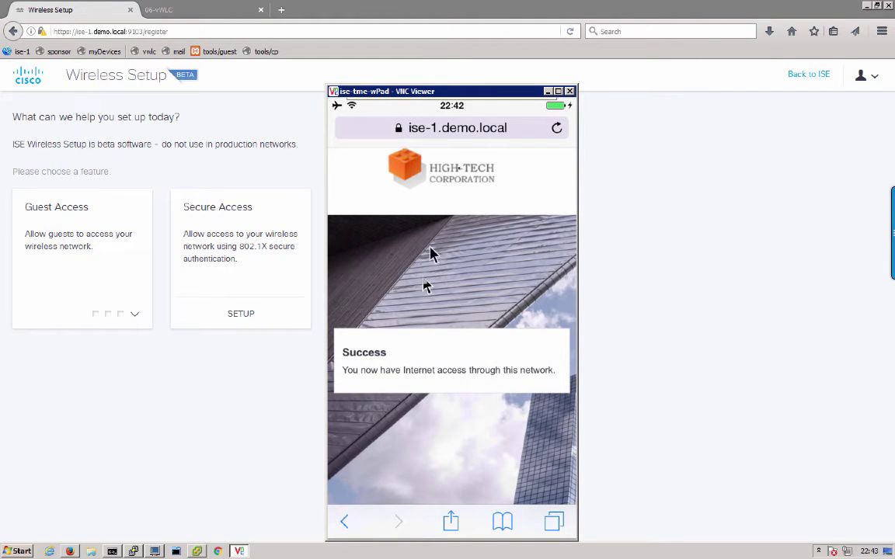
click(478, 140)
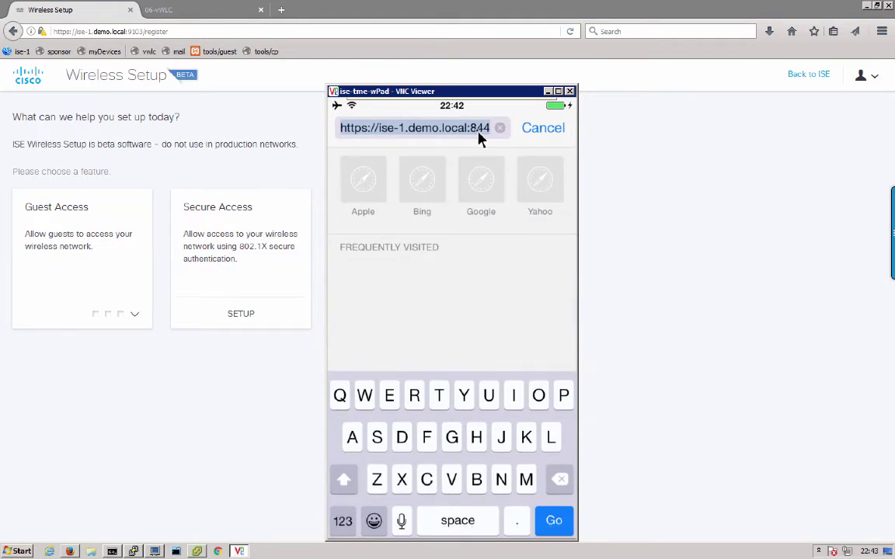
text(cisco.com)
key(Return)
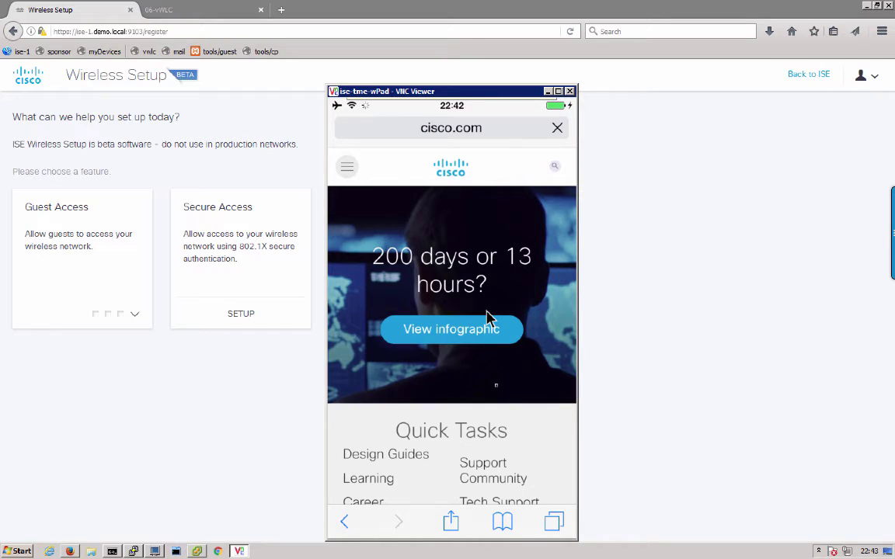
click(225, 410)
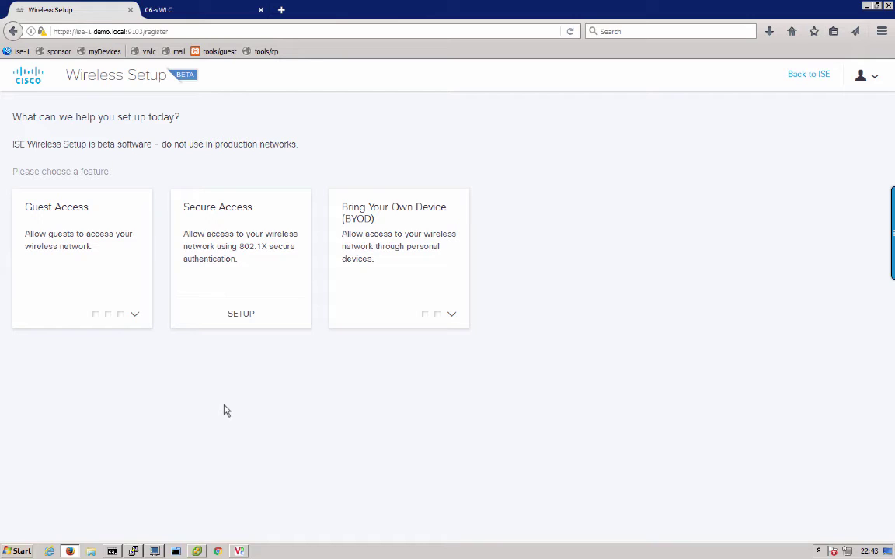
Step: Return from Wireless Setup to the ISE Home page and dismiss the feedback survey
click(808, 75)
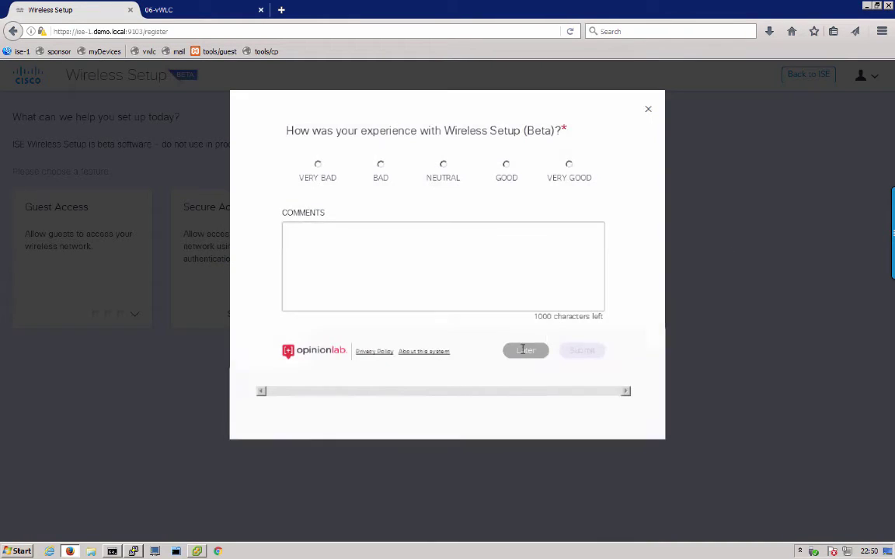
click(699, 394)
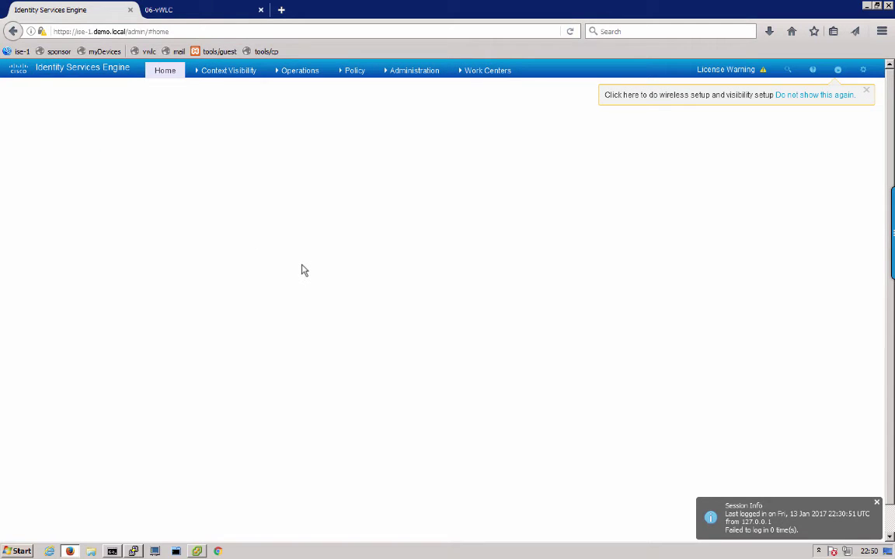
Step: Open Operations > RADIUS Live Logs and set the time range to Last 10 minutes
click(295, 75)
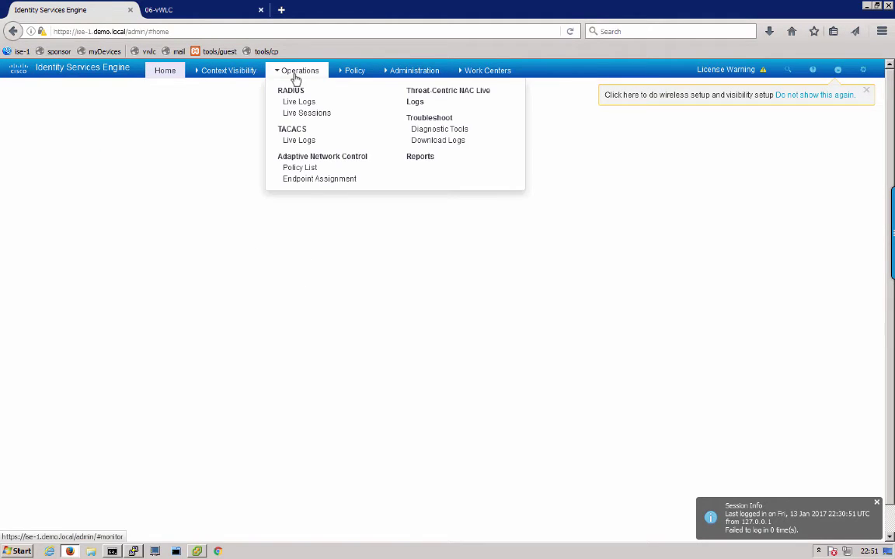
click(299, 103)
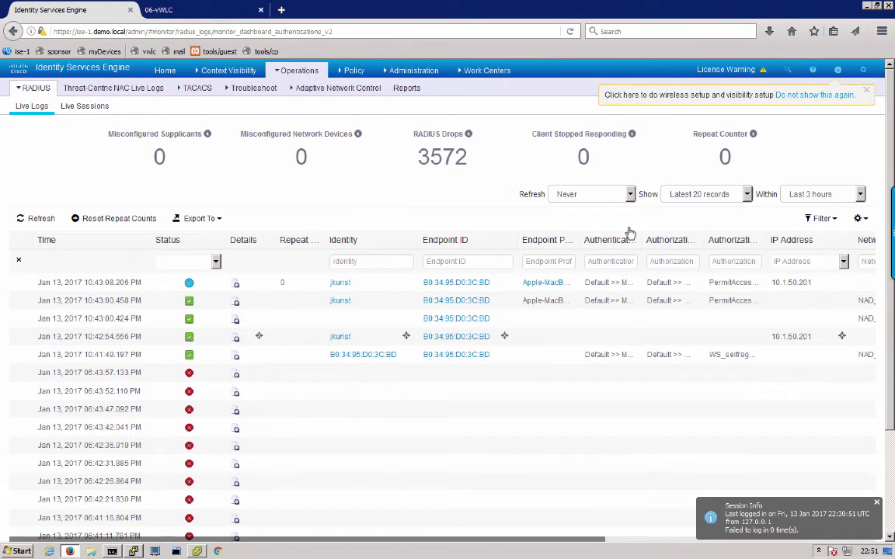
click(736, 198)
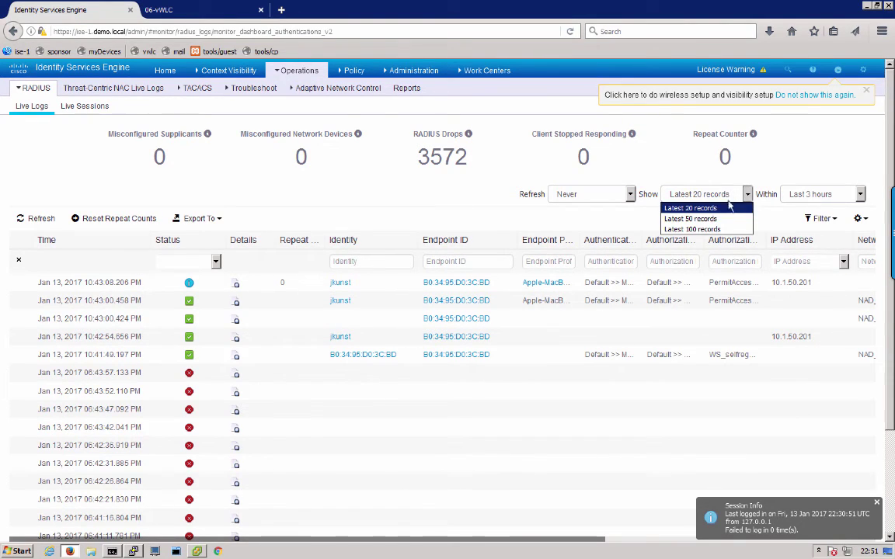
click(797, 194)
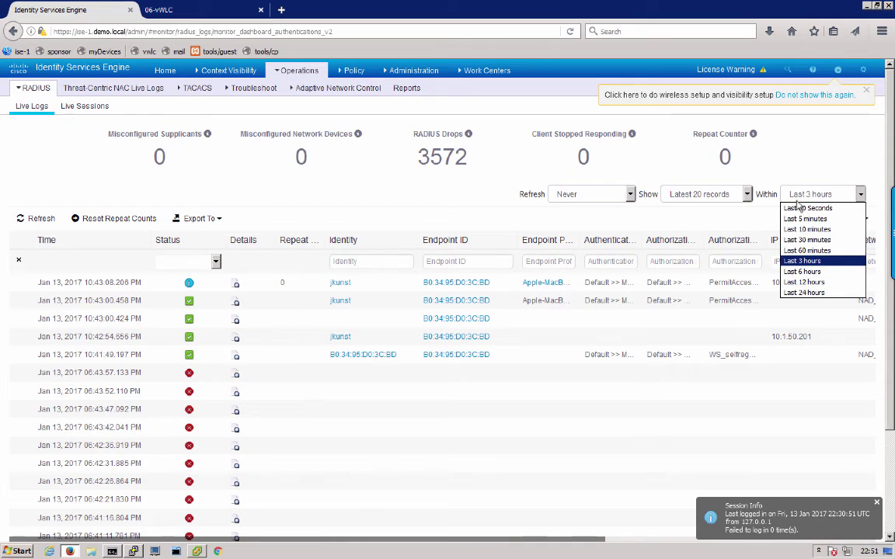
click(805, 219)
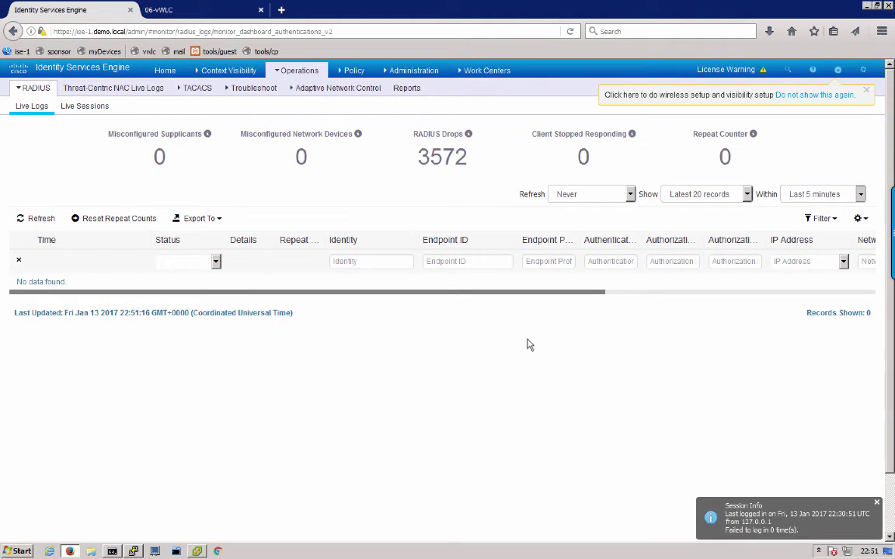
click(795, 195)
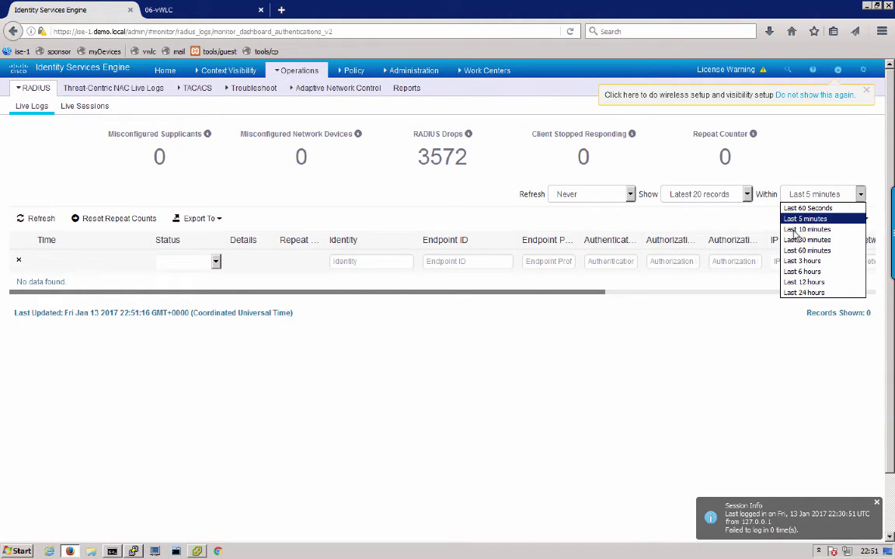
click(799, 229)
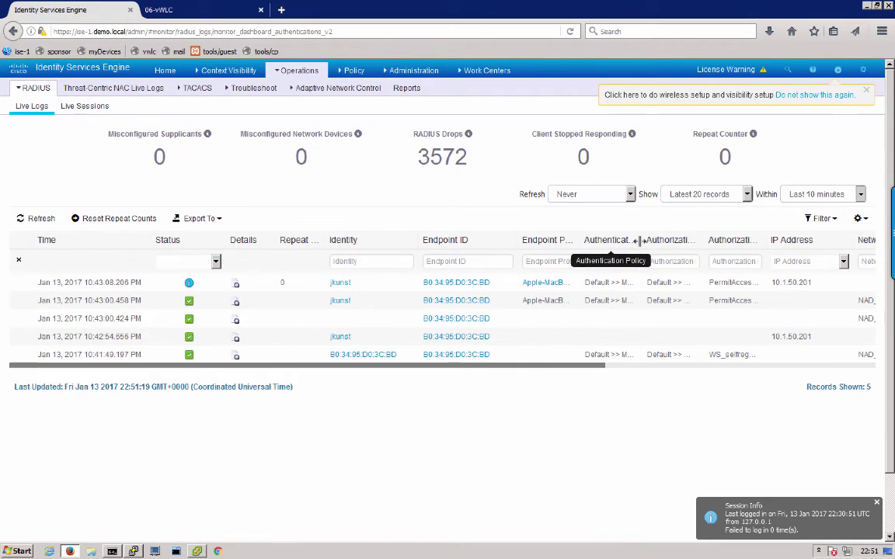
Step: Widen the Authentication Policy and Authorization Policy columns so their values read fully
drag(638, 241, 683, 244)
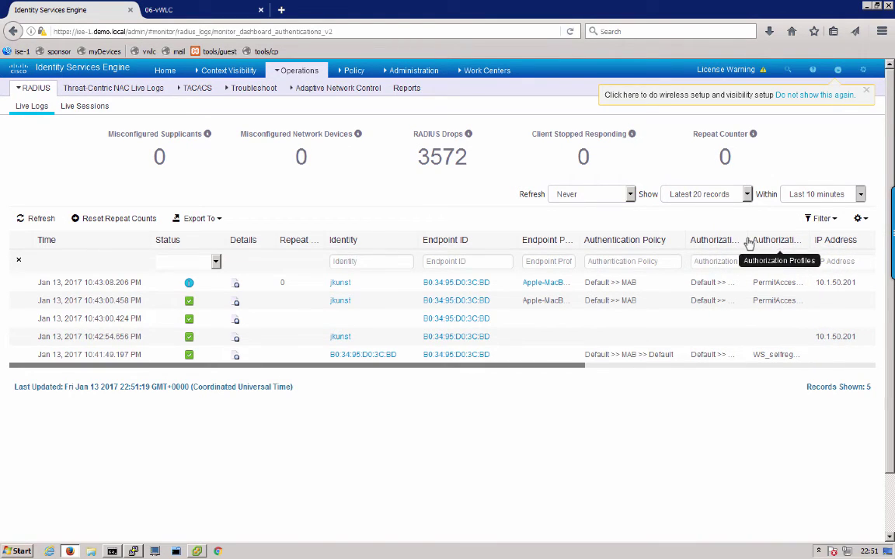
mouse_move(747, 243)
mouse_down()
mouse_move(813, 233)
mouse_move(755, 239)
mouse_up()
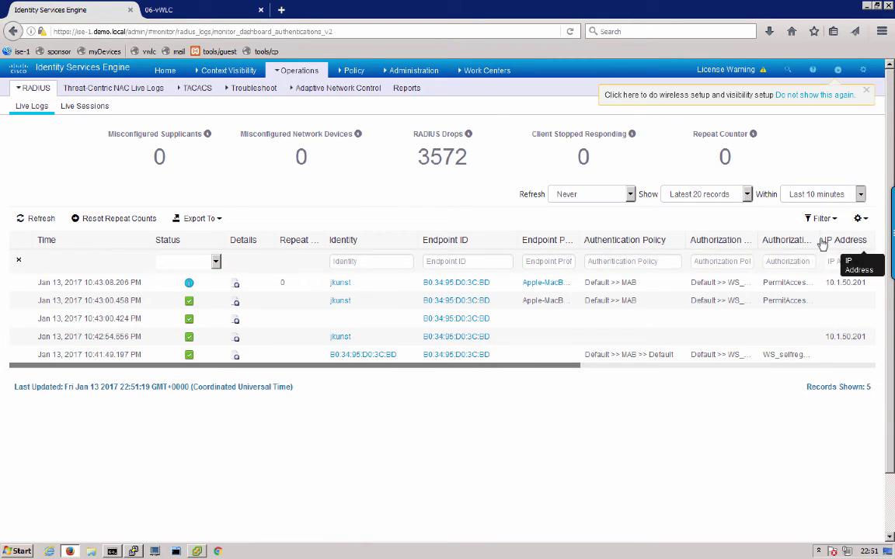
drag(817, 240, 864, 240)
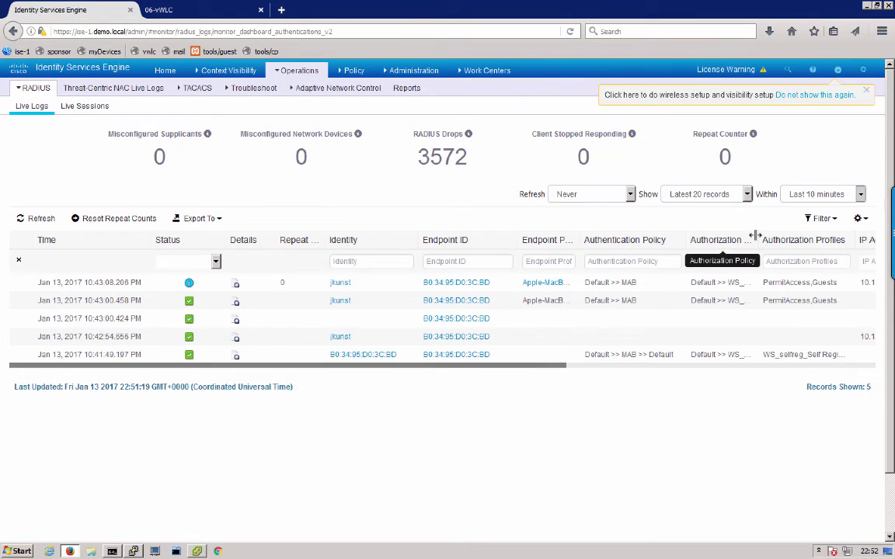
mouse_move(482, 73)
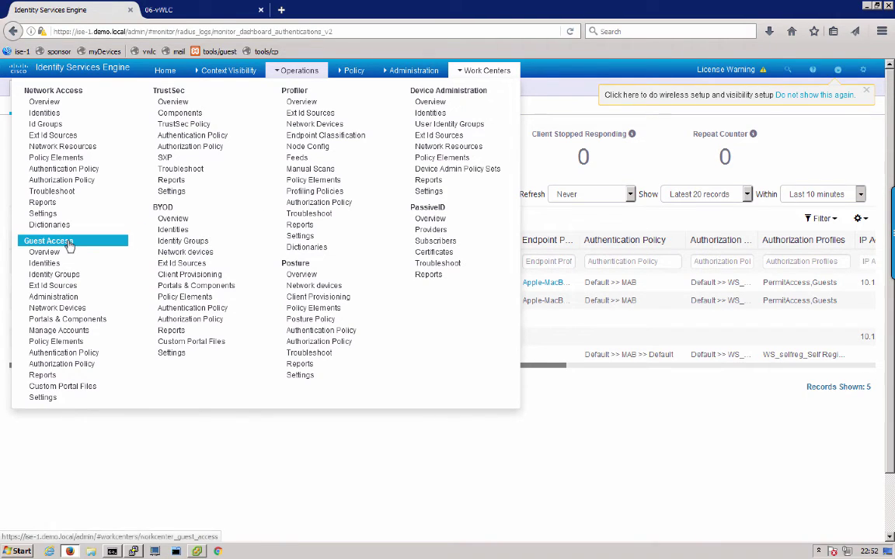
Step: Open the Guest Access Authorization Policy to review the WS_selfreg rules, including PermitAccess AND Guests
click(63, 363)
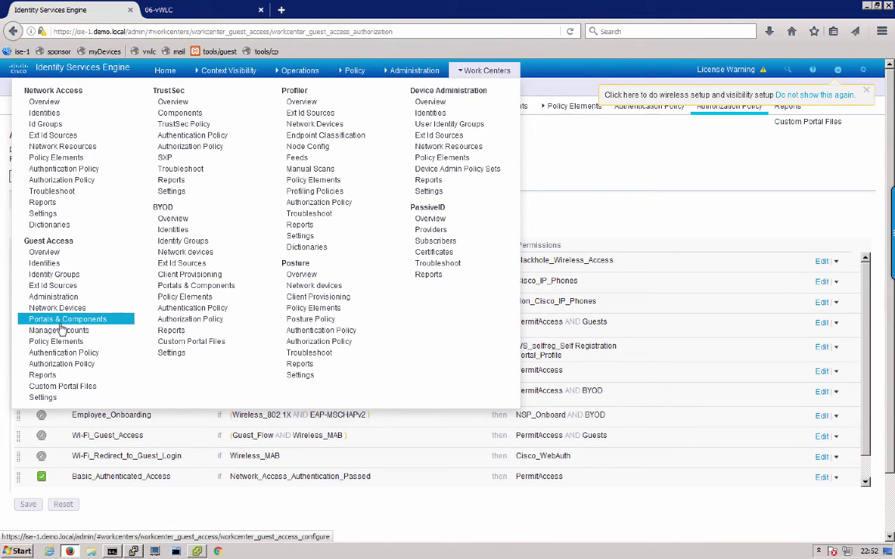
Step: Open Guest Access Policy Elements > Results > Authorization Profiles and widen the Name column
click(58, 342)
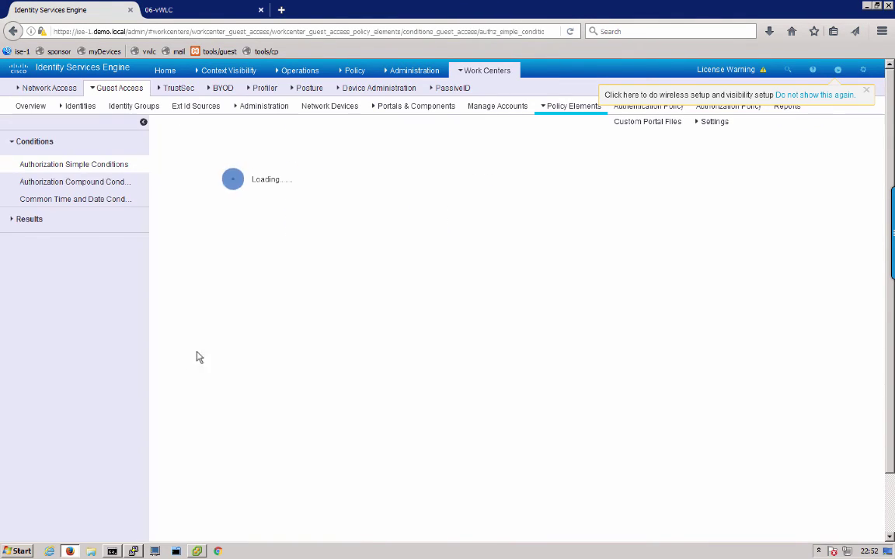
click(31, 221)
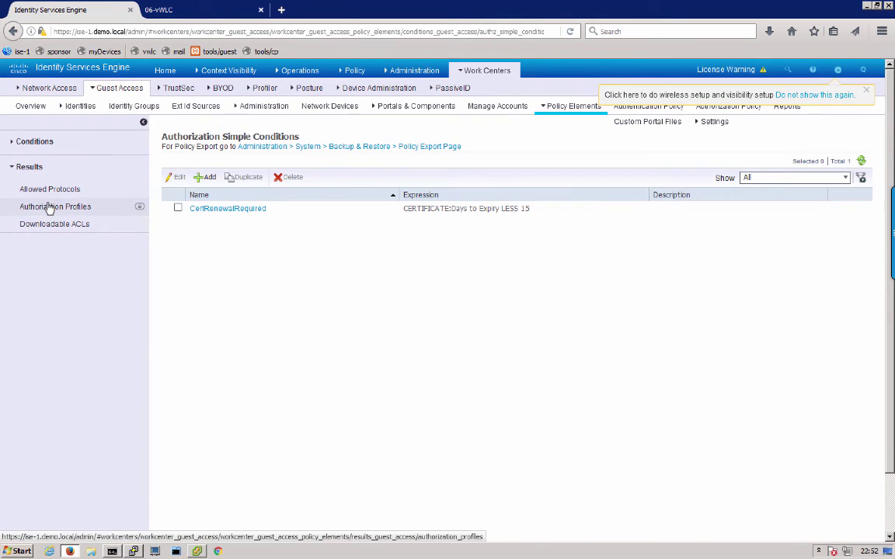
click(48, 207)
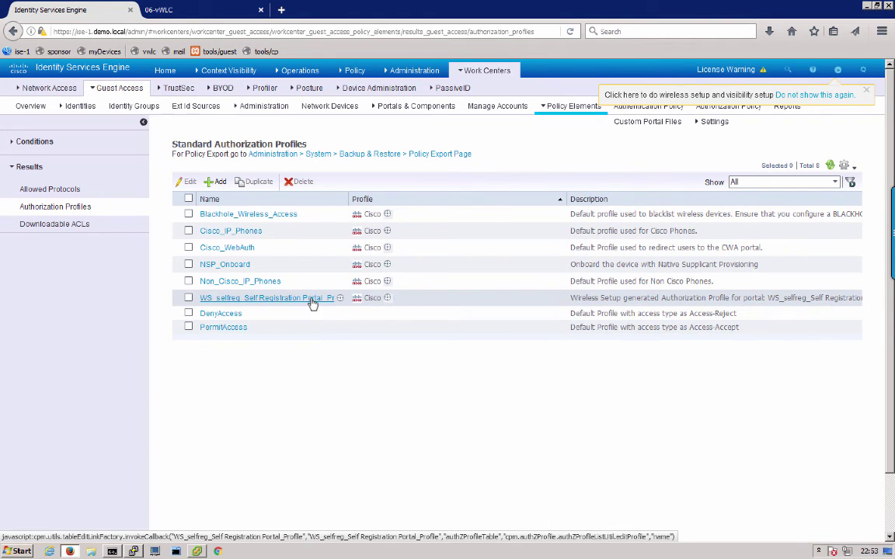
drag(349, 199, 384, 198)
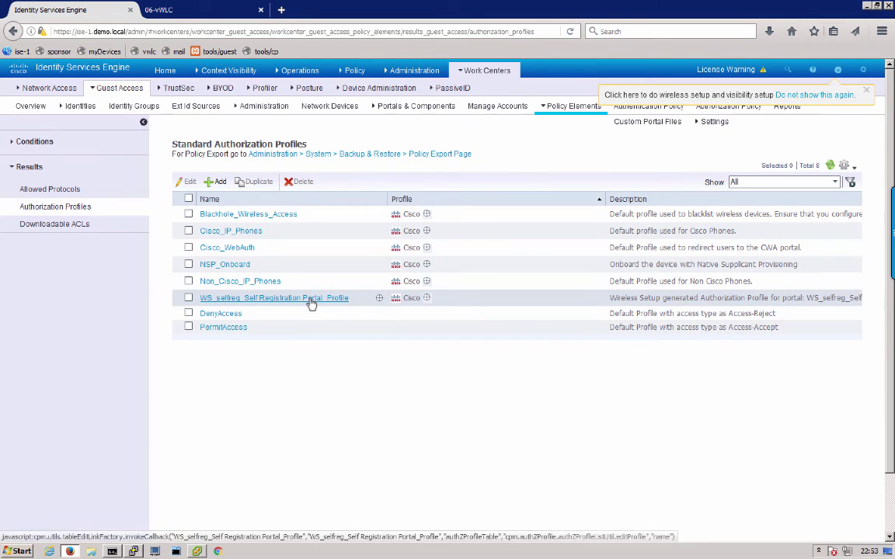
Step: Review the WS_selfreg_Self Registration Portal_Profile's Centralized Web Auth redirect with ACL_WEBAUTH_REDIRECT
click(310, 300)
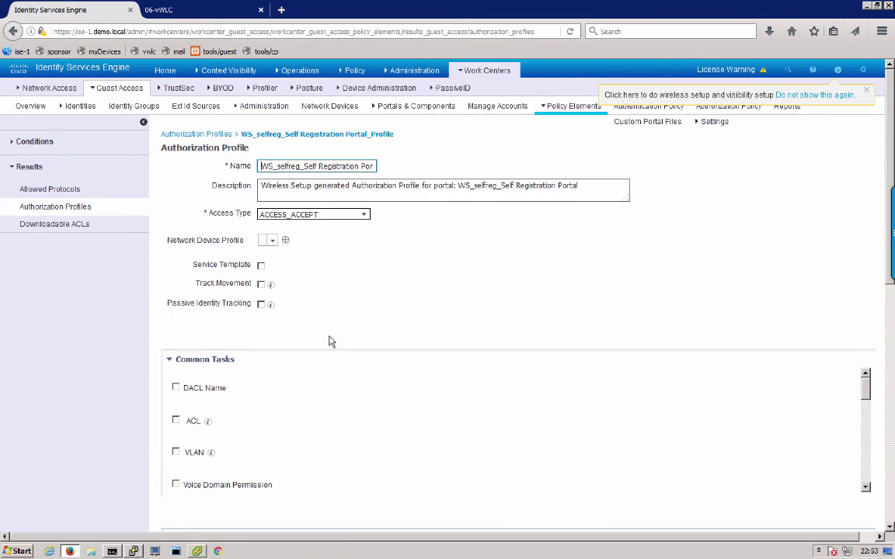
scroll(355, 426, down, 2)
scroll(356, 427, down, 2)
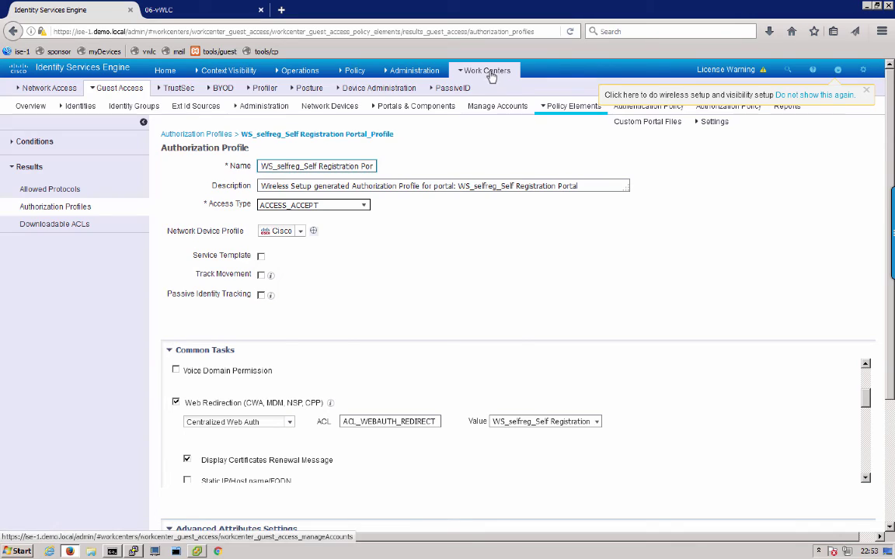
click(456, 70)
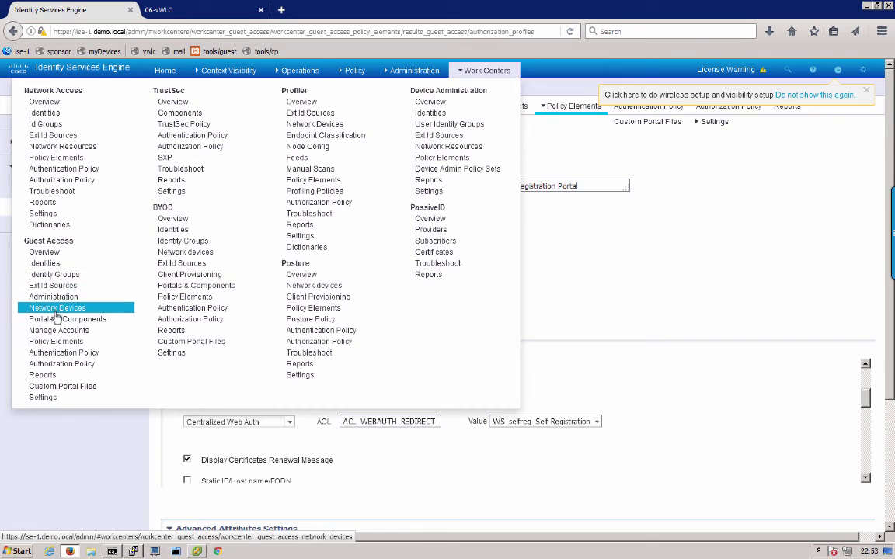
Step: Discard the profile edits and view Guest Access Network Devices showing NAD_10.1.100.41
click(55, 311)
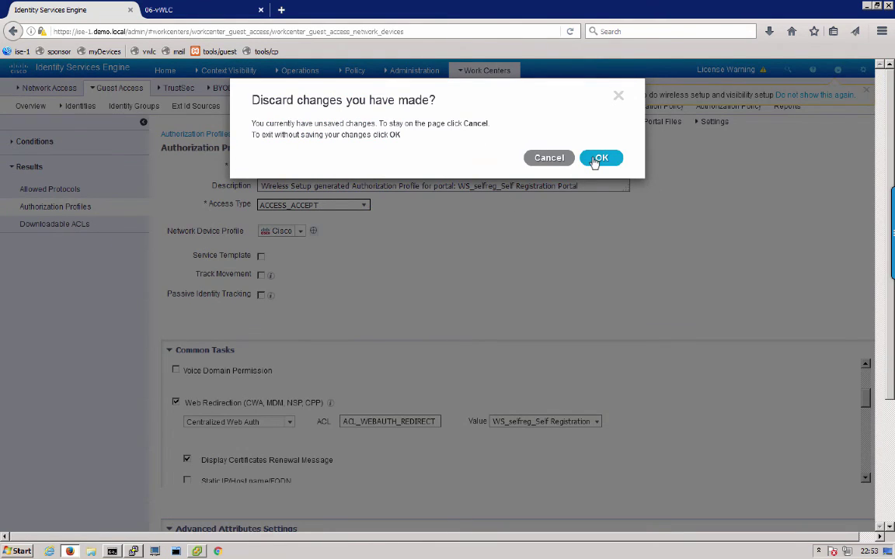
click(598, 158)
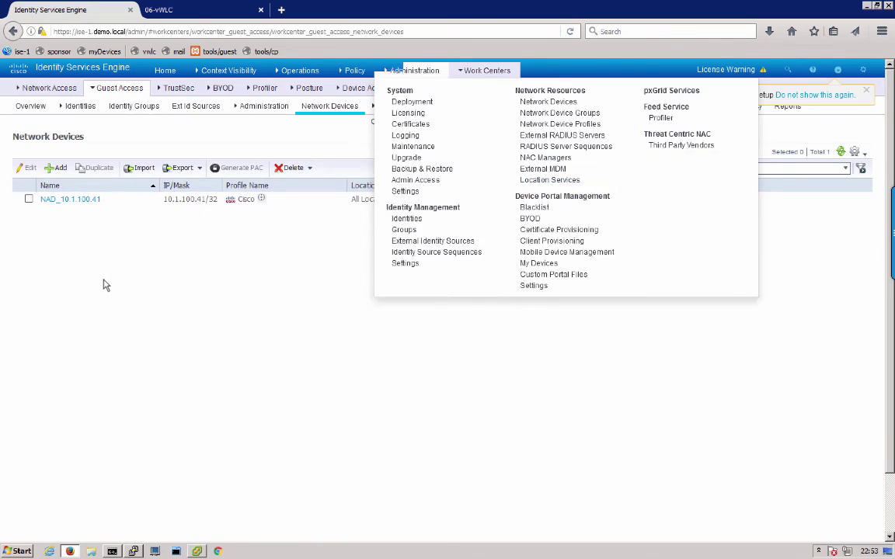
Step: Review the WS_selfreg self-registration portal under Portals & Components, then switch to the 06-vWLC tab
mouse_move(472, 70)
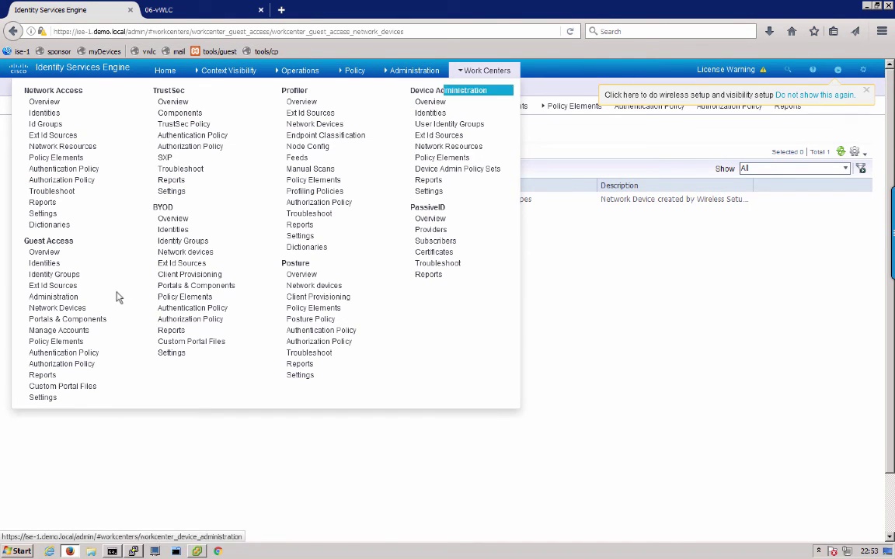
click(48, 320)
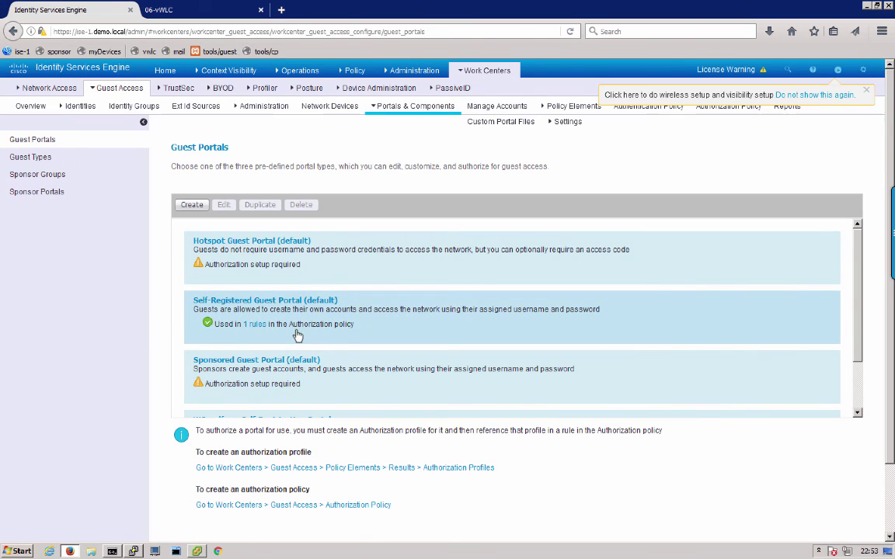
scroll(297, 336, down, 2)
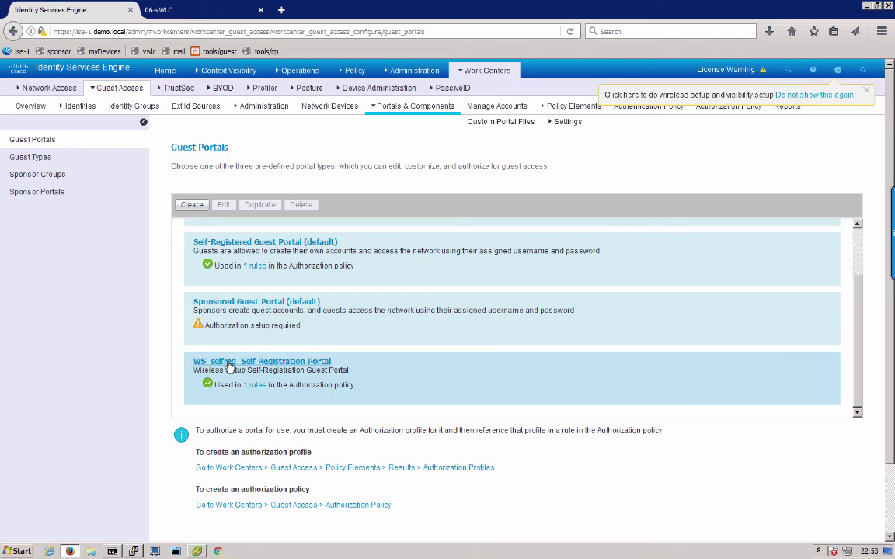
click(230, 363)
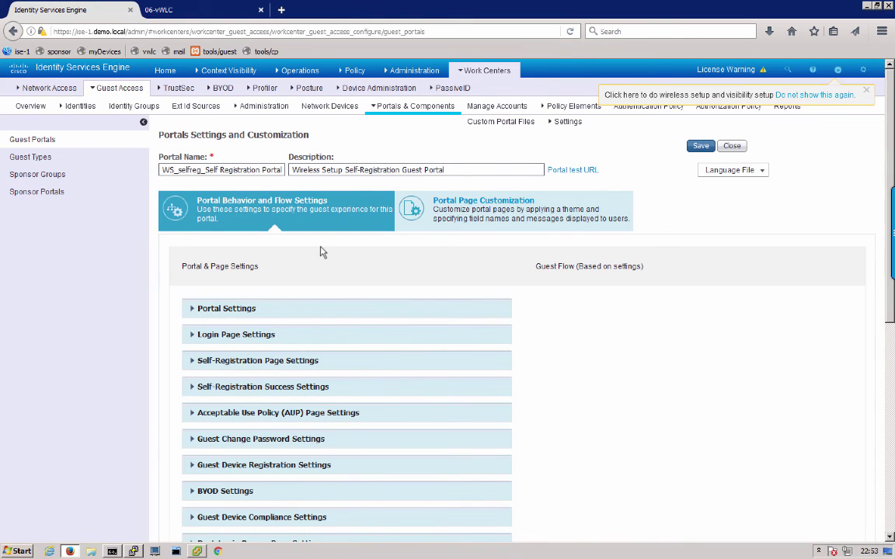
mouse_move(481, 73)
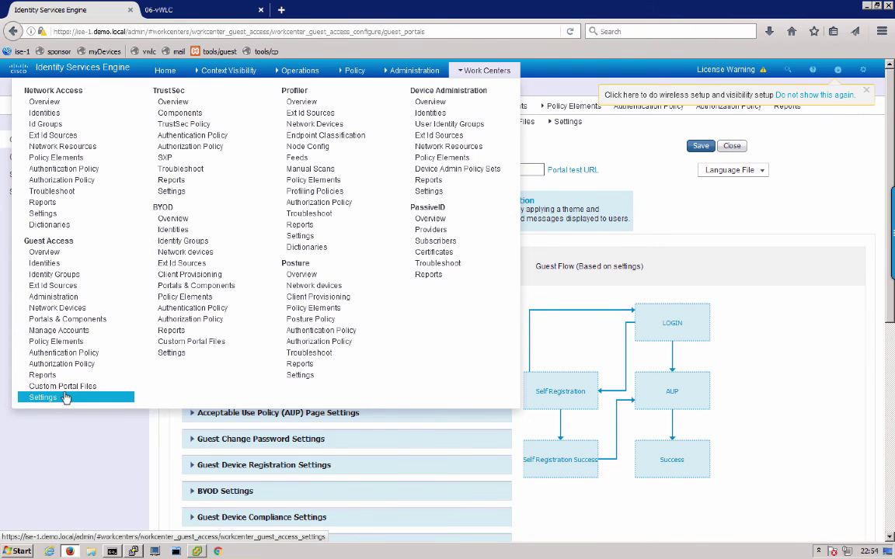
click(167, 9)
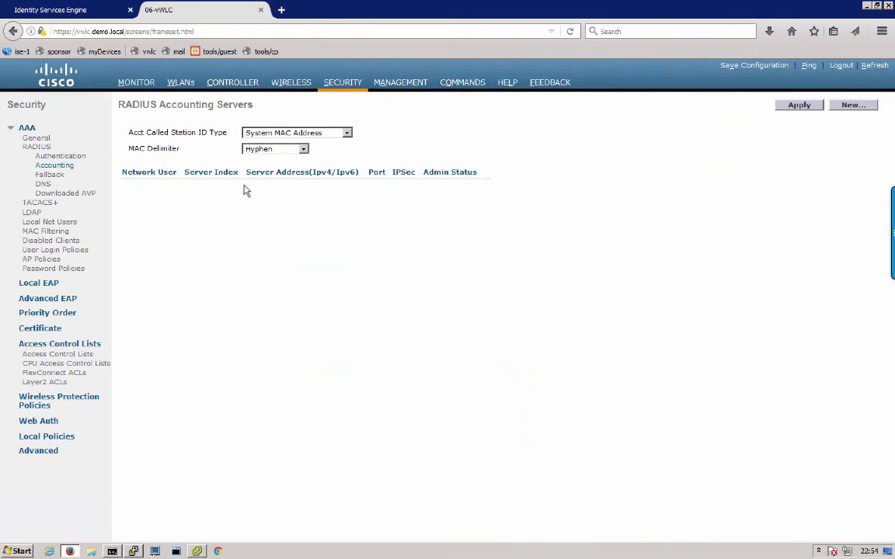
Step: Log in to the controller's WLANs page and open WLAN 1 selfreg
click(181, 83)
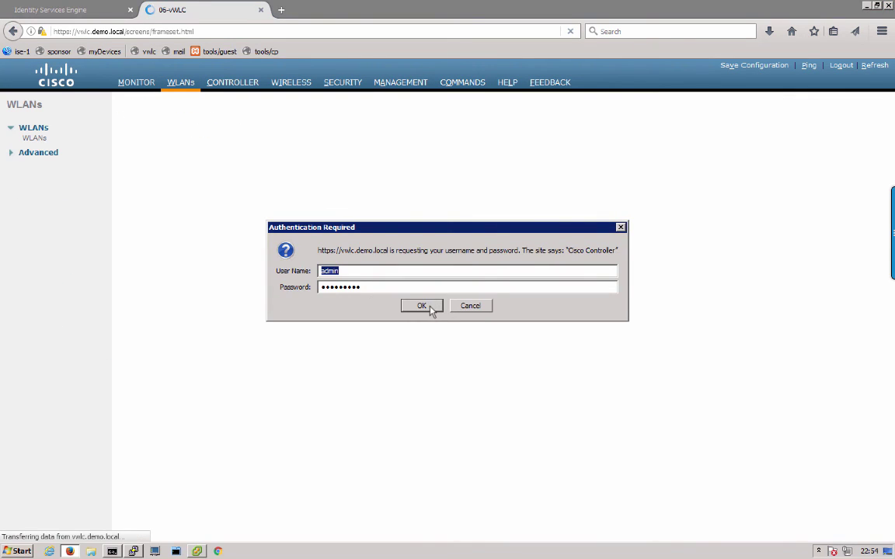
click(422, 306)
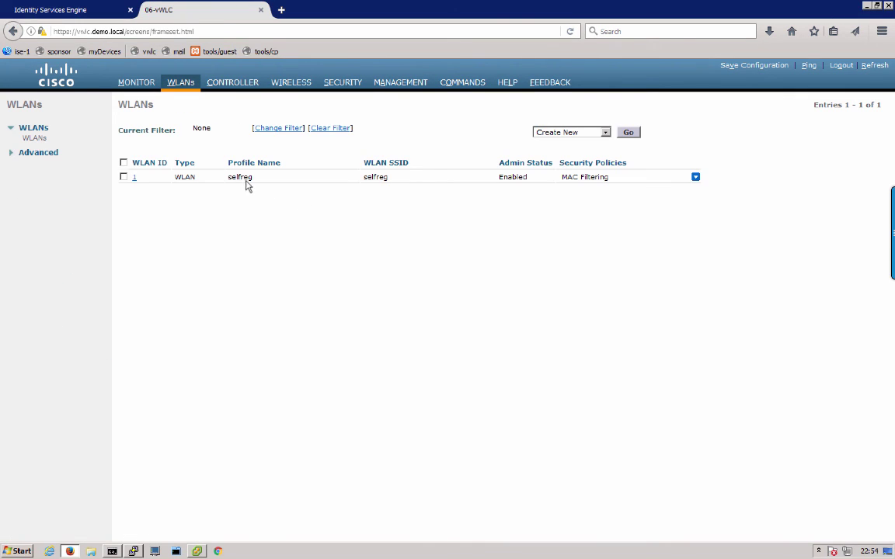
click(134, 178)
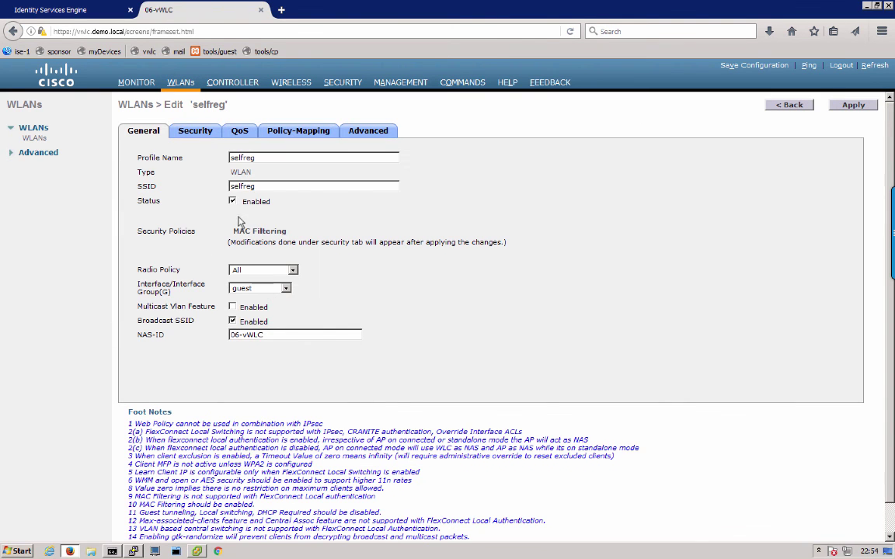
Step: Check the selfreg WLAN's Layer 2 MAC filtering, 10.1.100.21 AAA servers and Advanced RADIUS NAC setting
click(203, 133)
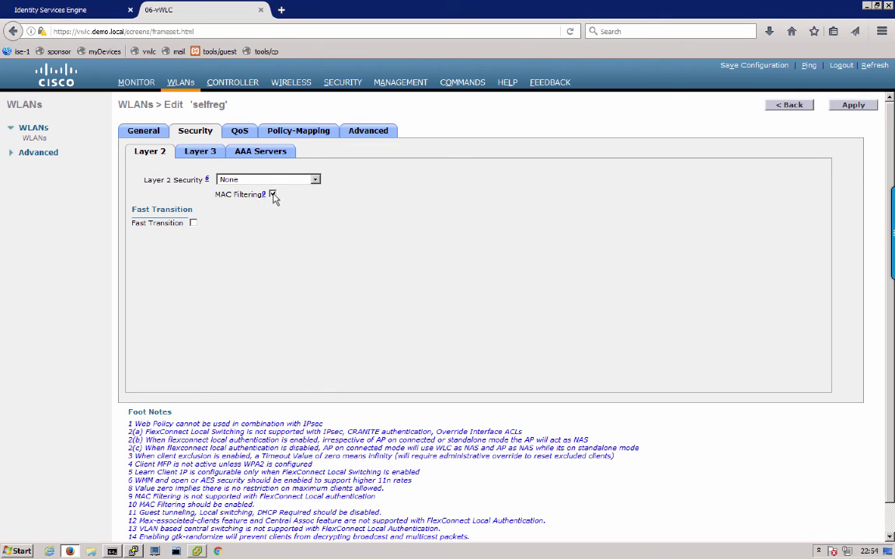
click(258, 153)
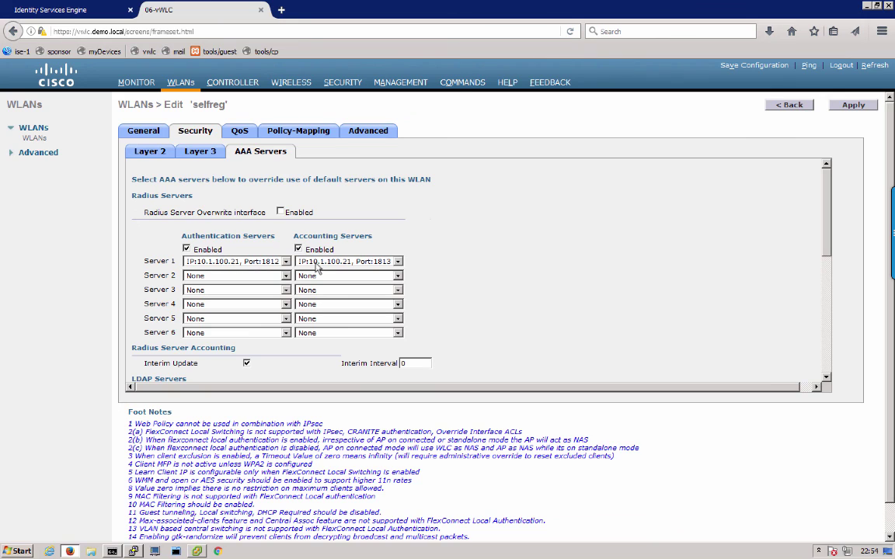
click(368, 133)
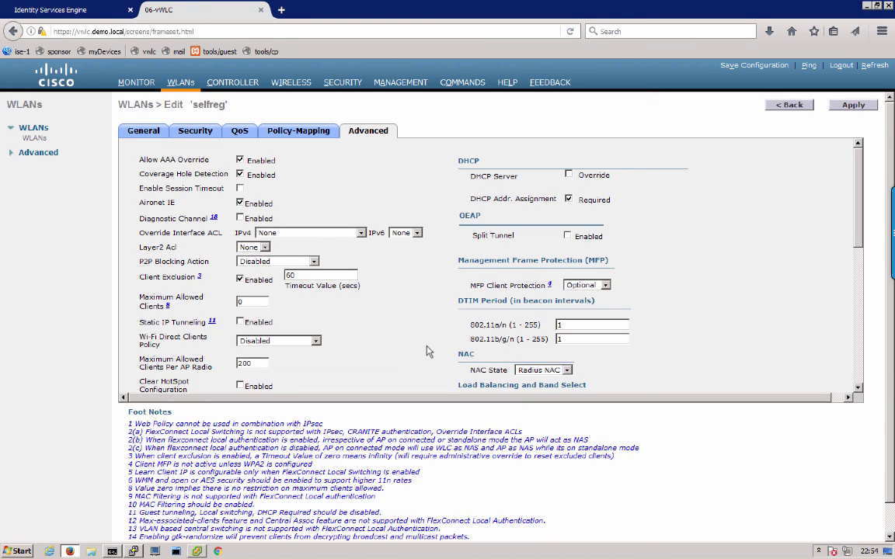
drag(857, 232, 859, 250)
scroll(465, 233, up, 1)
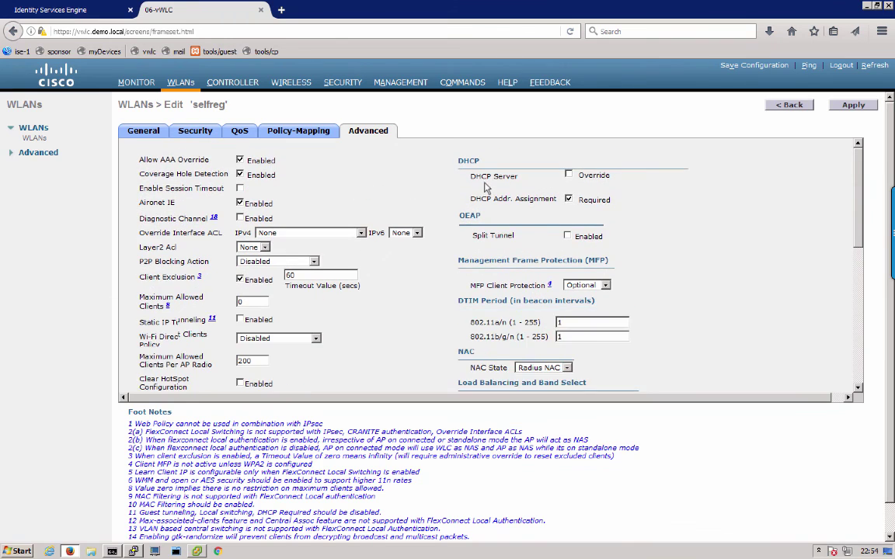
Step: Check the RADIUS authentication and accounting servers, then view the ACL_WEBAUTH_REDIRECT access control list
click(332, 83)
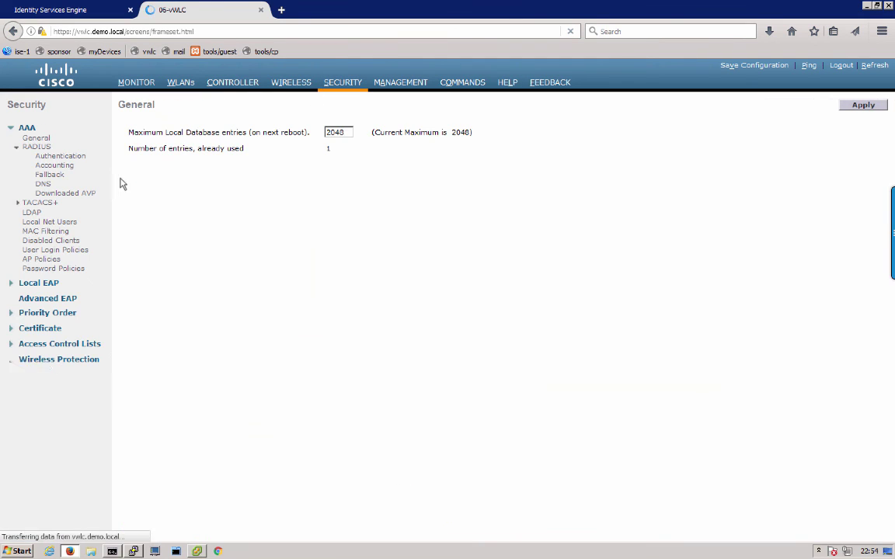
click(62, 157)
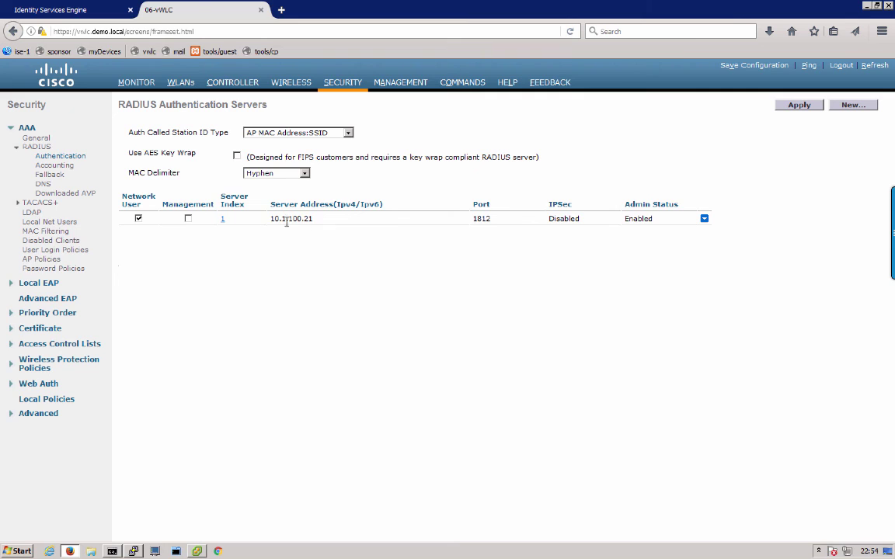
click(56, 165)
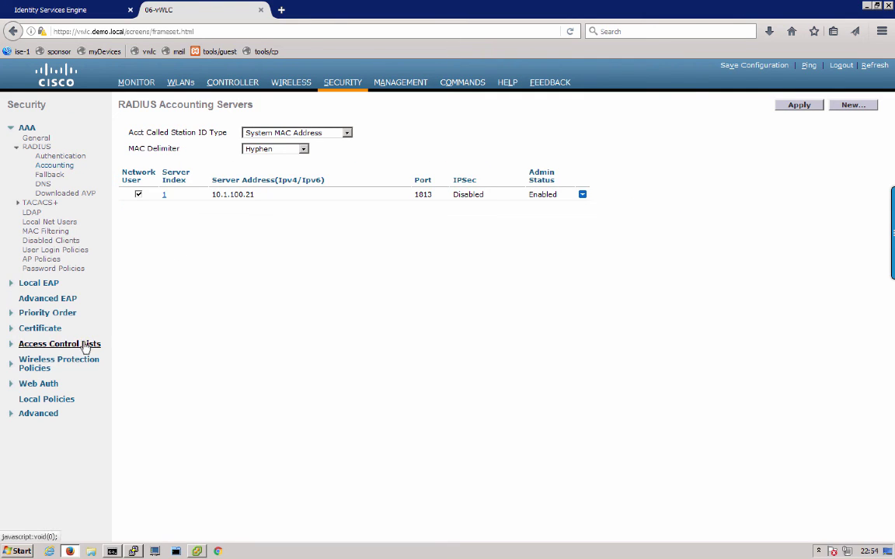
click(59, 344)
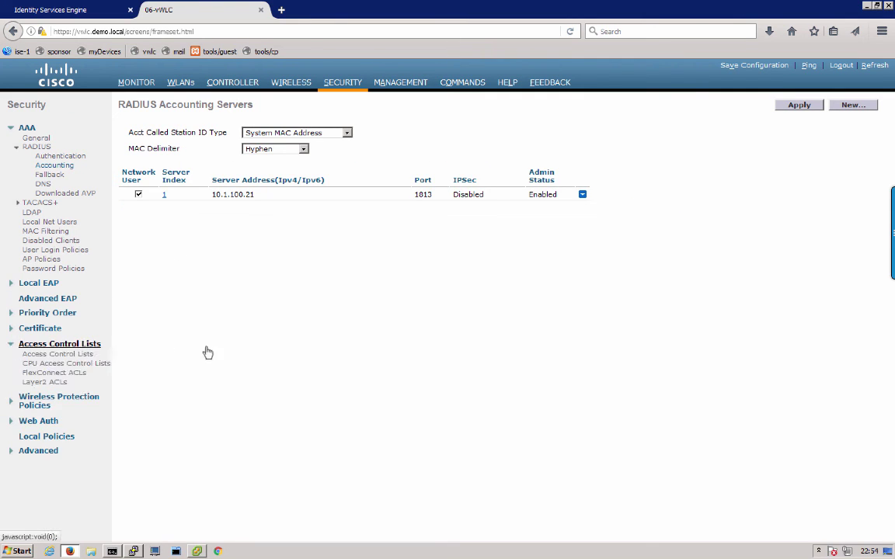
click(57, 354)
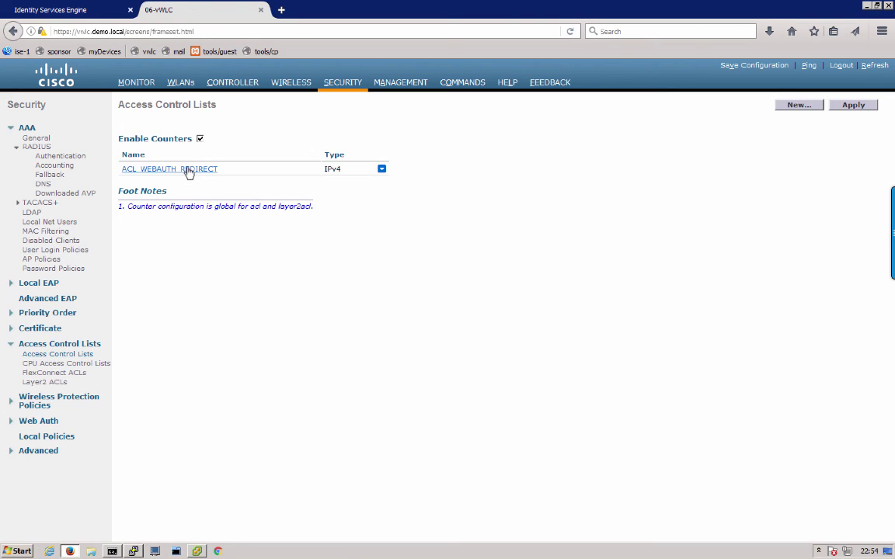